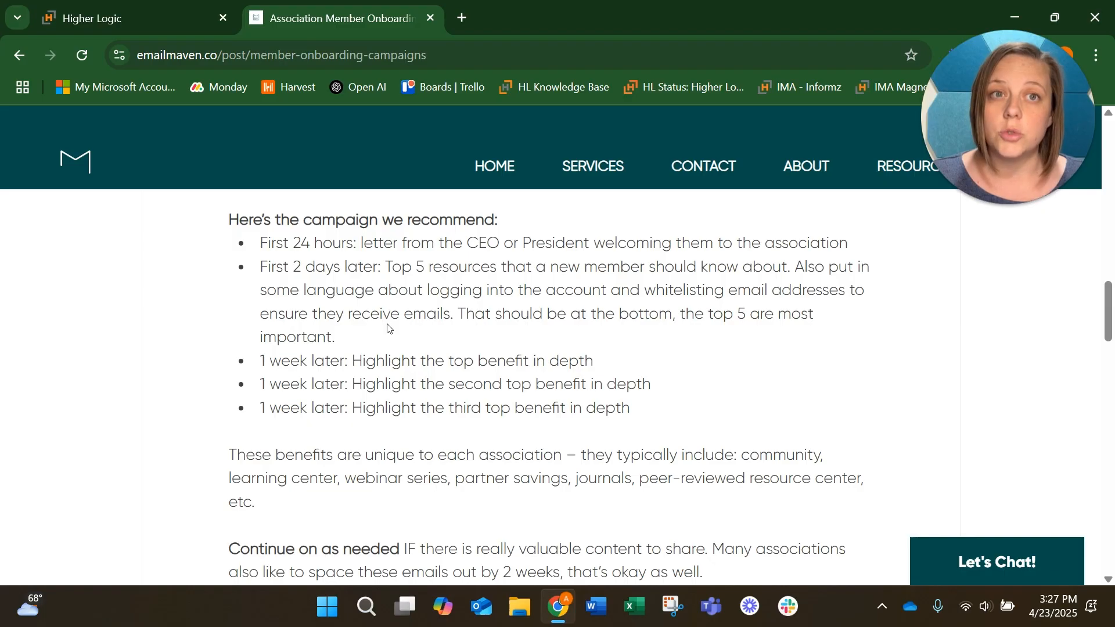
Step: Switch to the Higher Logic tab and open the list of campaigns
{"action": "left_click", "coordinate": [110, 8]}
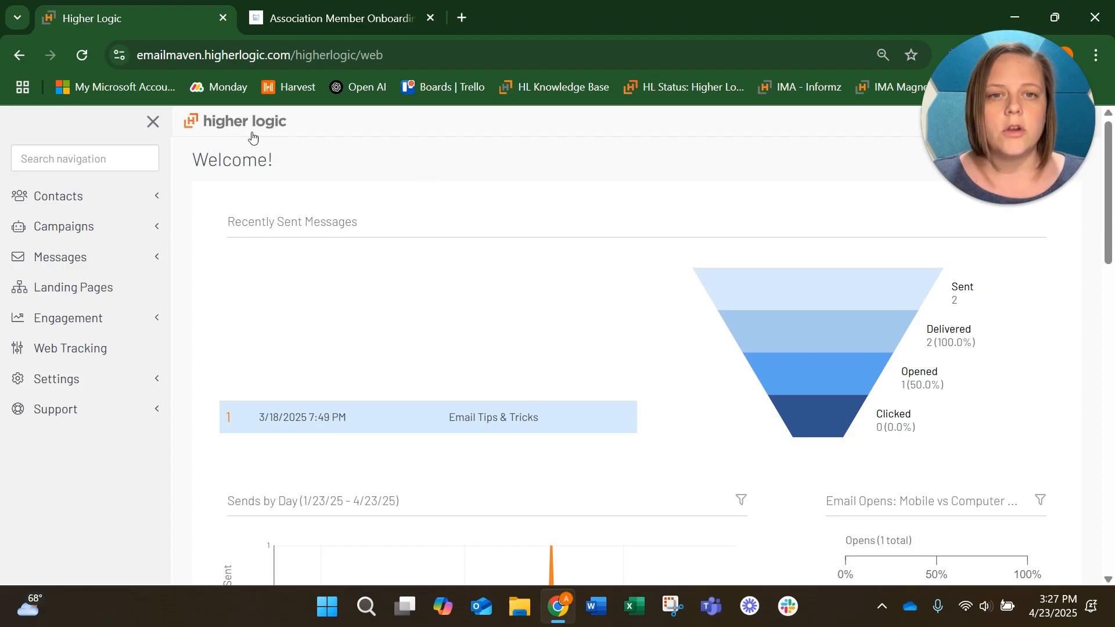
{"action": "left_click", "coordinate": [146, 228]}
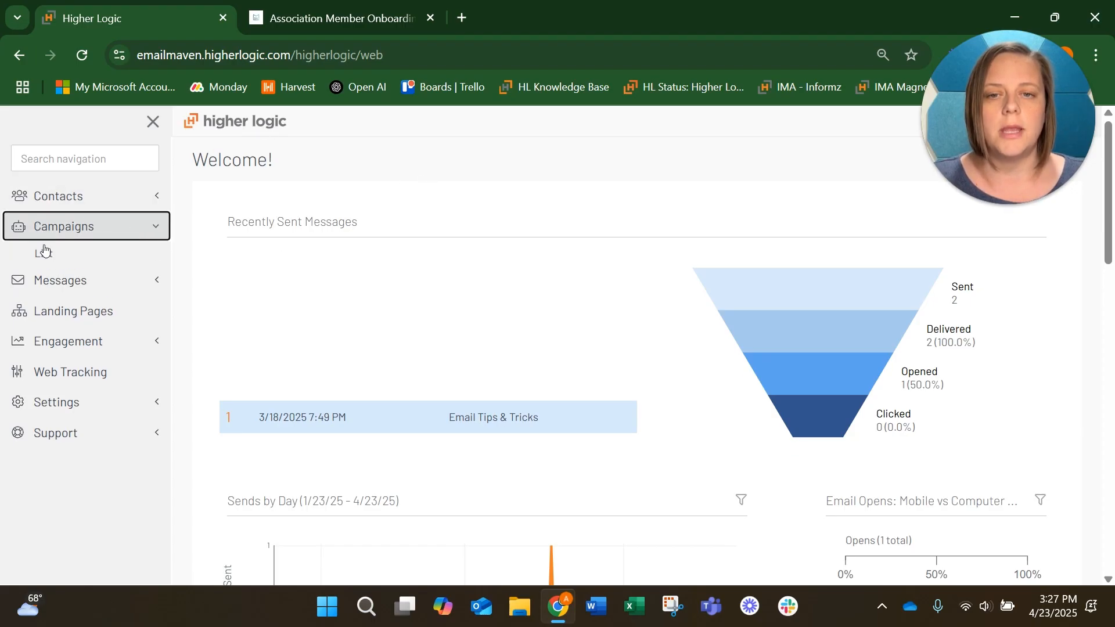
{"action": "left_click", "coordinate": [43, 259]}
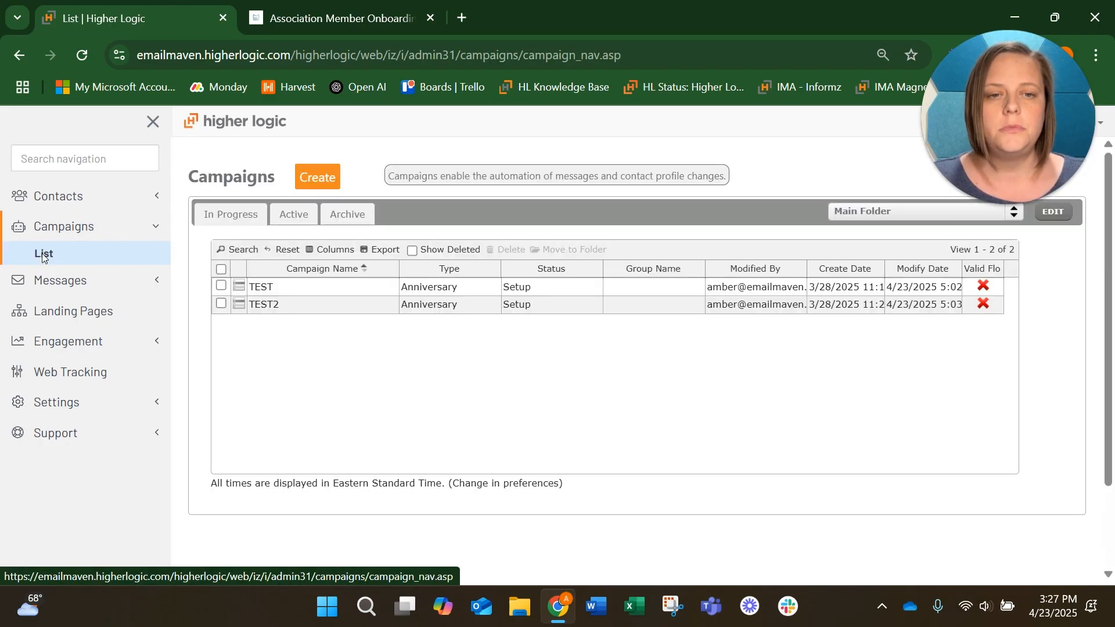
Step: Create a new campaign from the Blank Campaign starter kit
{"action": "left_click", "coordinate": [314, 178]}
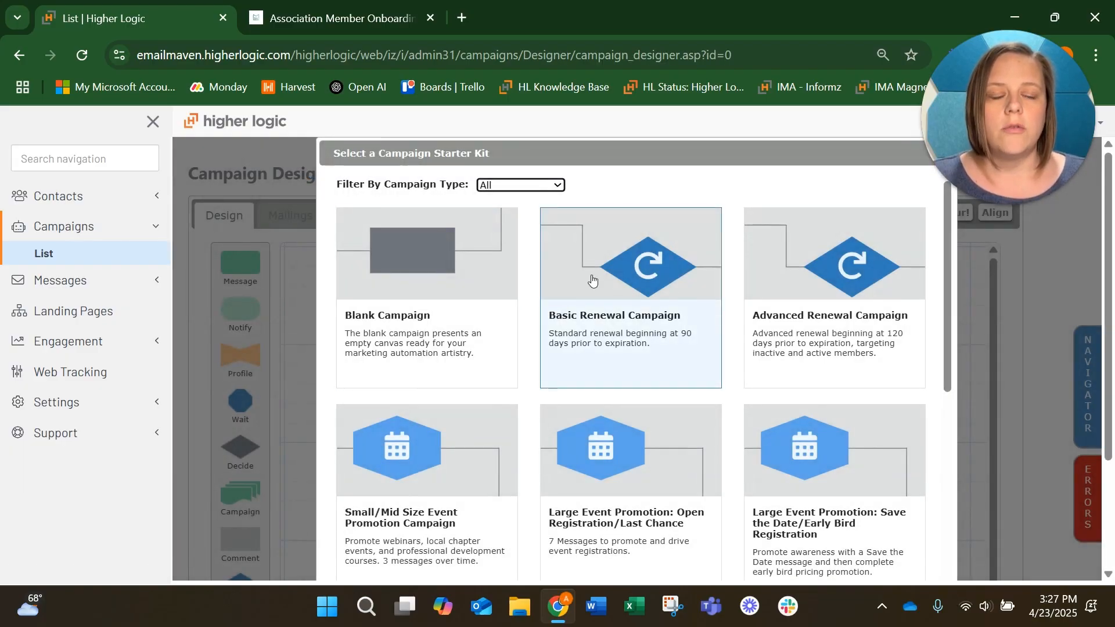
{"action": "scroll", "coordinate": [592, 280], "scroll_direction": "down", "scroll_amount": 10}
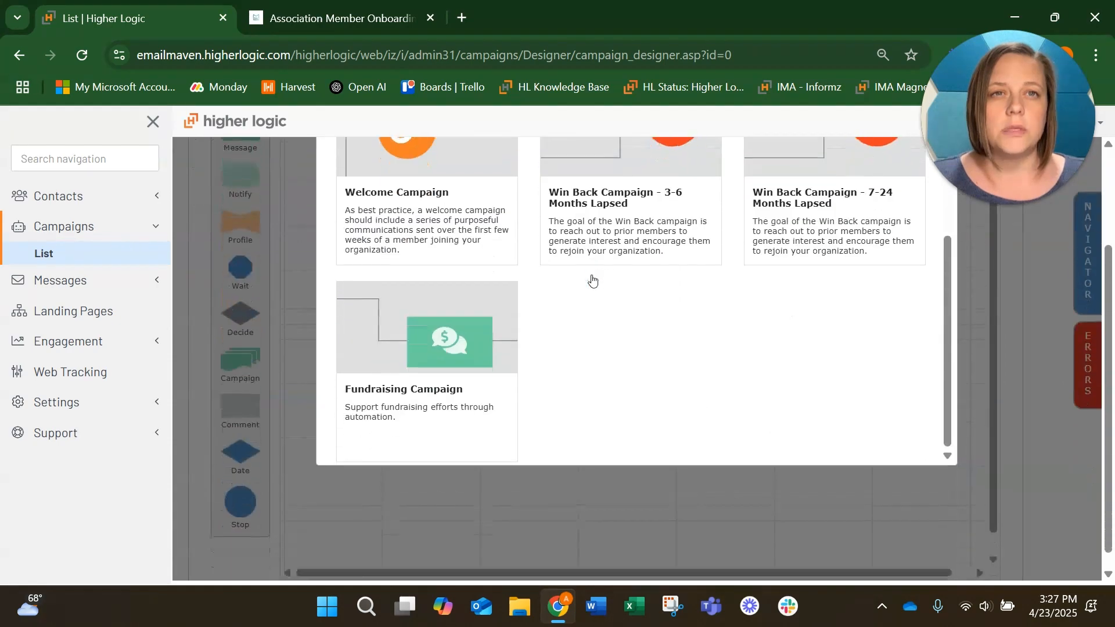
{"action": "scroll", "coordinate": [592, 280], "scroll_direction": "up", "scroll_amount": 5}
{"action": "scroll", "coordinate": [592, 281], "scroll_direction": "down", "scroll_amount": 4}
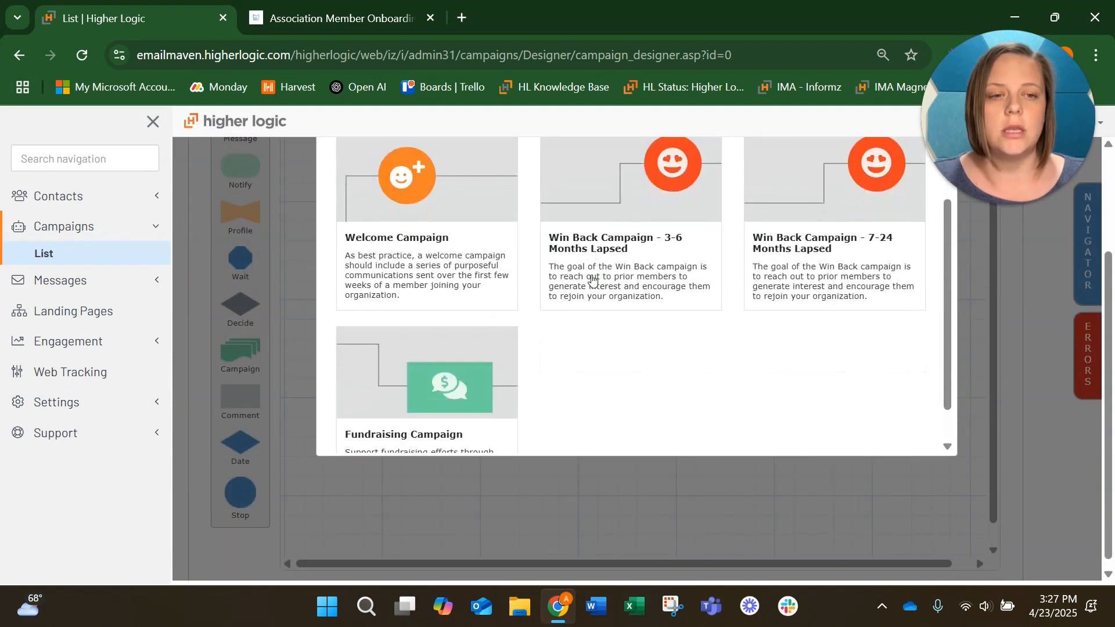
{"action": "scroll", "coordinate": [592, 280], "scroll_direction": "up", "scroll_amount": 10}
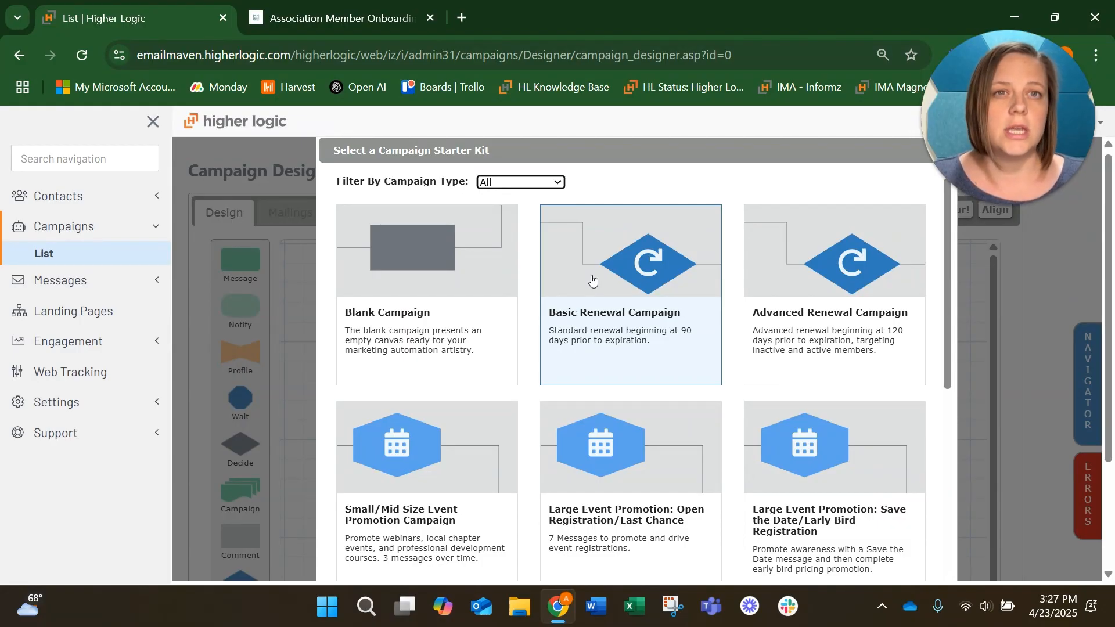
{"action": "left_click", "coordinate": [396, 282]}
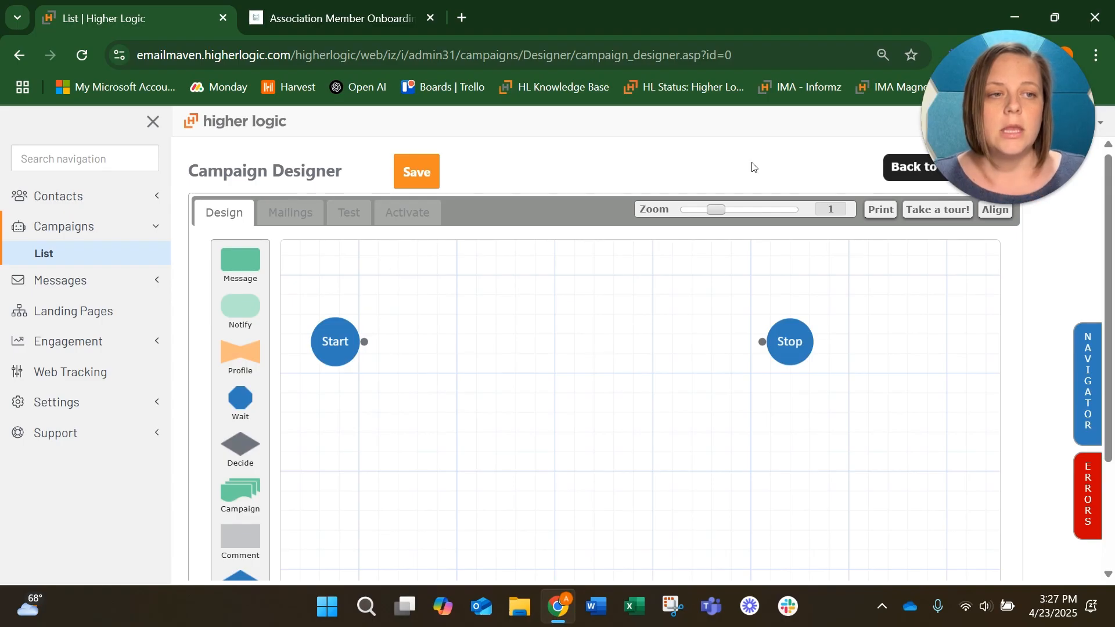
Step: Add a Send Message step to the canvas just after Start
{"action": "scroll", "coordinate": [760, 169], "scroll_direction": "down", "scroll_amount": 1}
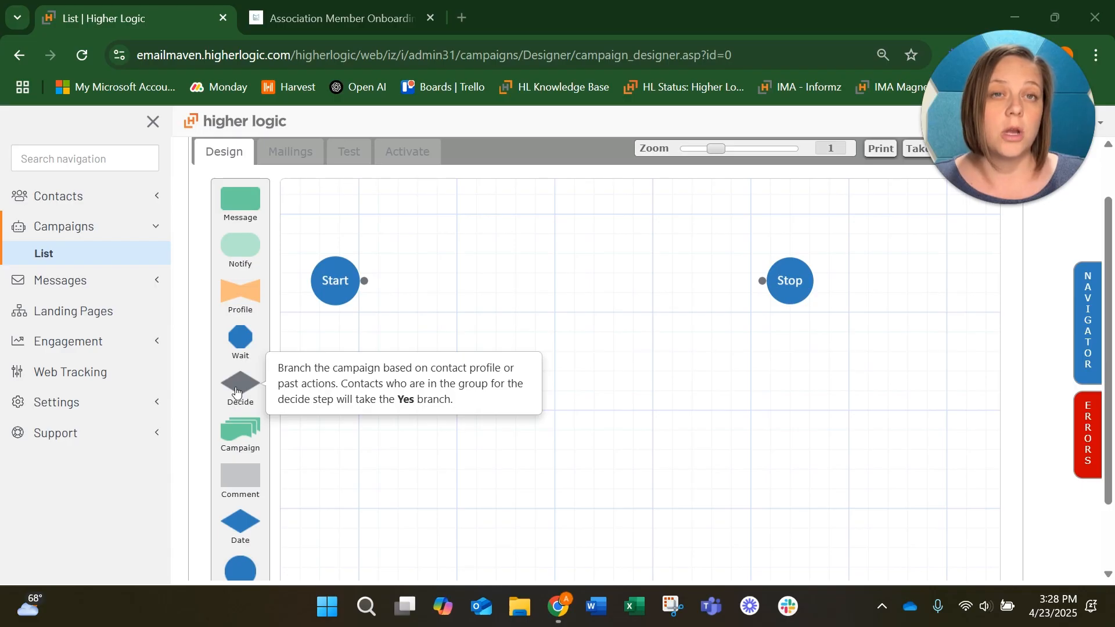
{"action": "scroll", "coordinate": [235, 392], "scroll_direction": "up", "scroll_amount": 1}
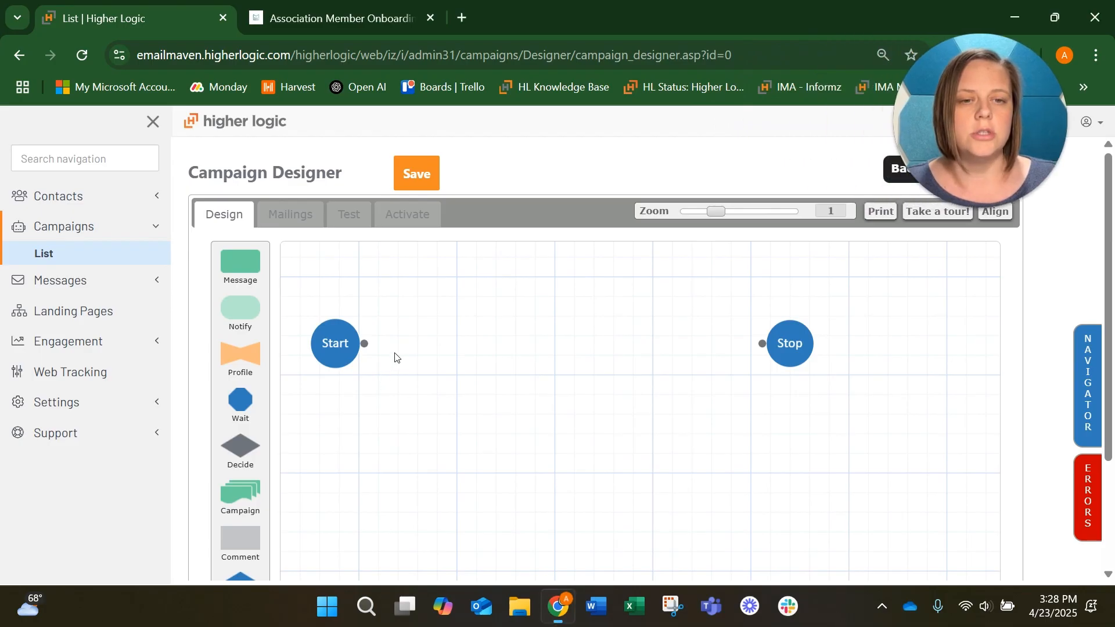
{"action": "left_click_drag", "start_coordinate": [251, 268], "coordinate": [460, 341]}
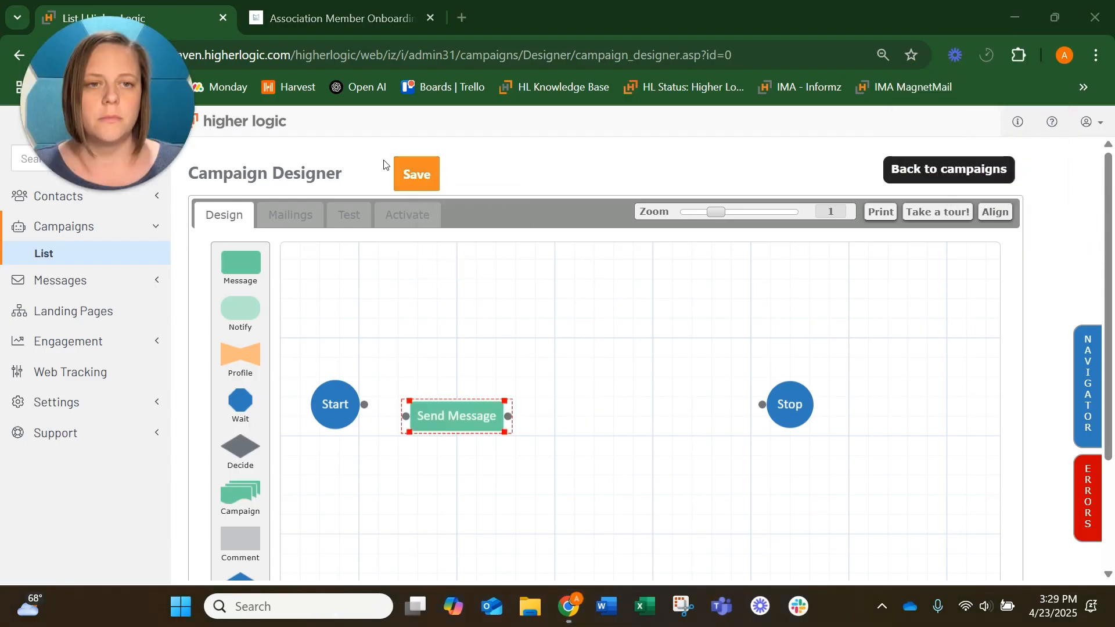
Step: Start saving the campaign and name it Onboarding Campaign
{"action": "left_click", "coordinate": [418, 174]}
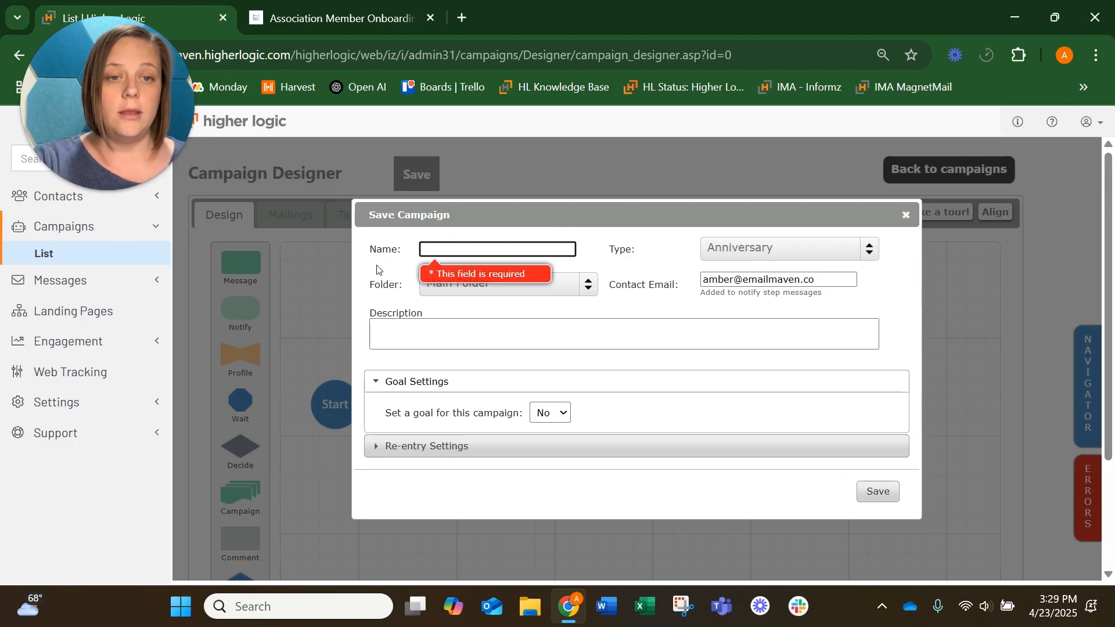
{"action": "type", "text": "O"}
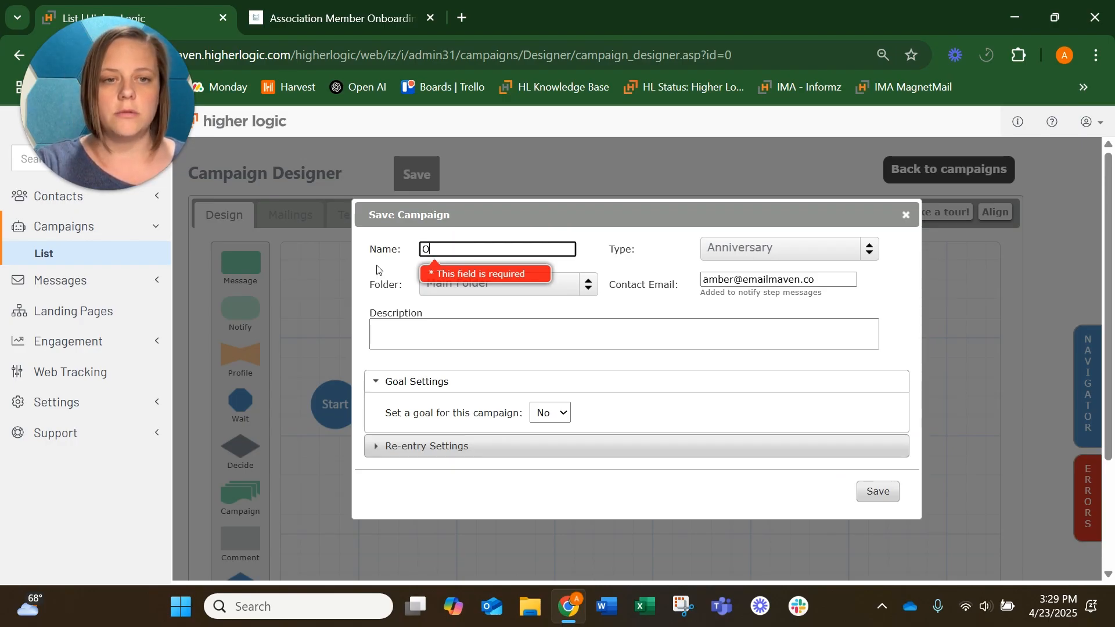
{"action": "type", "text": "nboarding Campaing"}
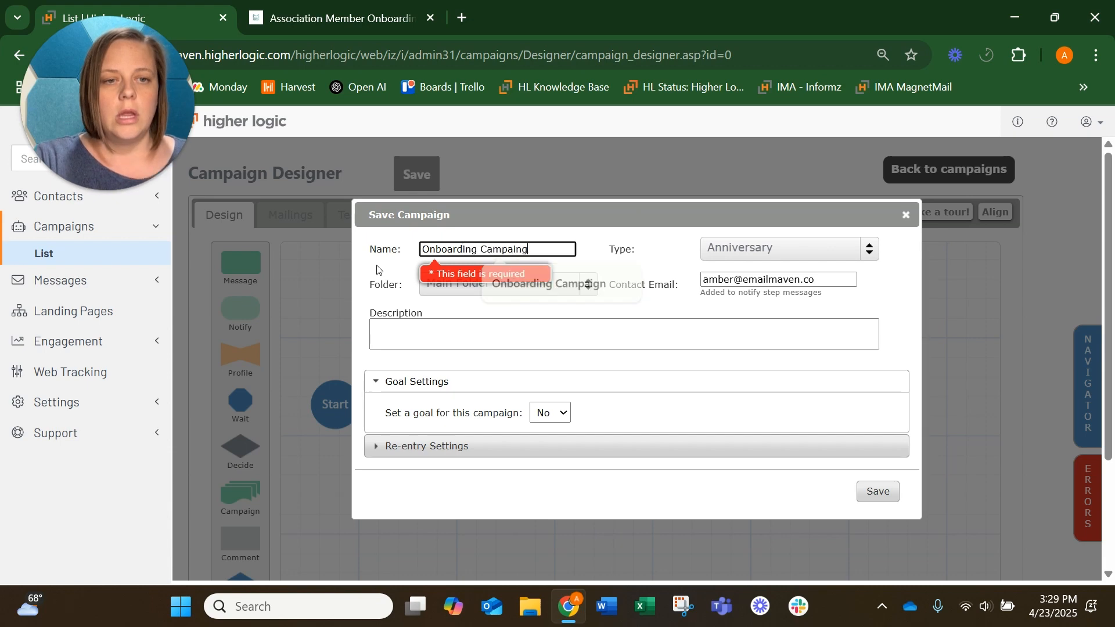
{"action": "key", "text": "BackSpace"}
{"action": "key", "text": "BackSpace"}
{"action": "key", "text": "BackSpace"}
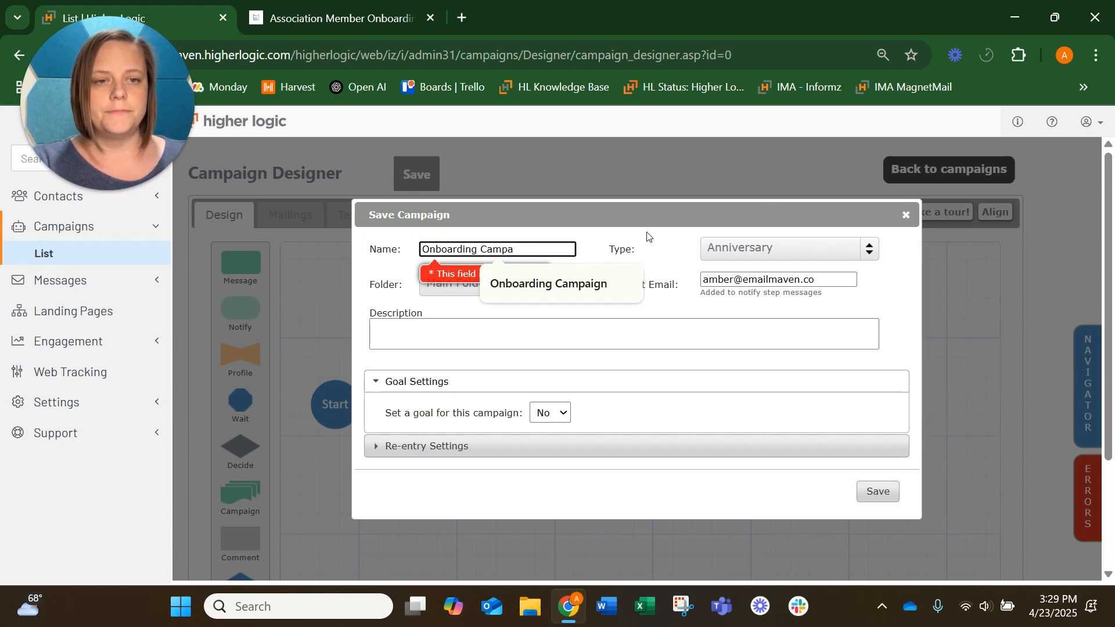
{"action": "left_click", "coordinate": [603, 280]}
Step: Set the campaign type to Welcome, check the re-entry settings, and save the campaign
{"action": "left_click", "coordinate": [783, 247]}
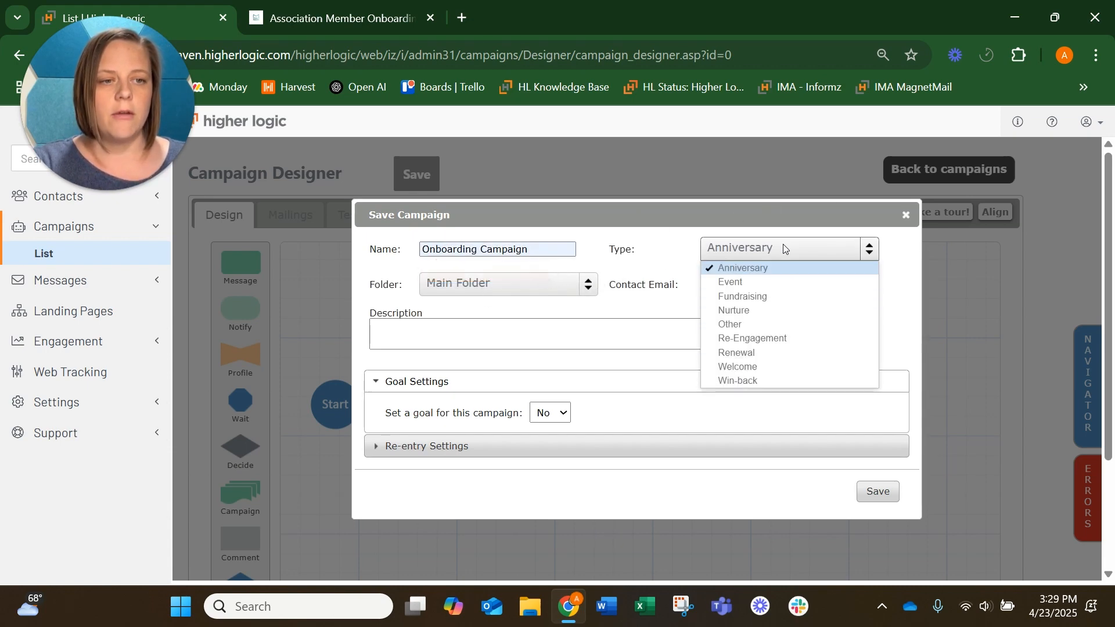
{"action": "left_click", "coordinate": [753, 366]}
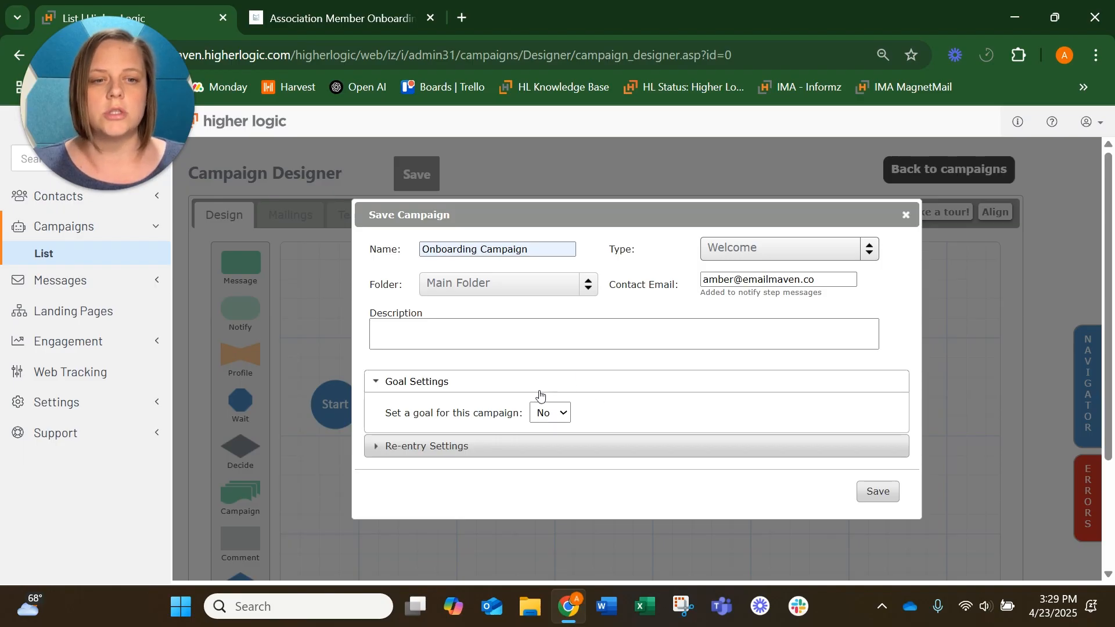
{"action": "left_click", "coordinate": [478, 446]}
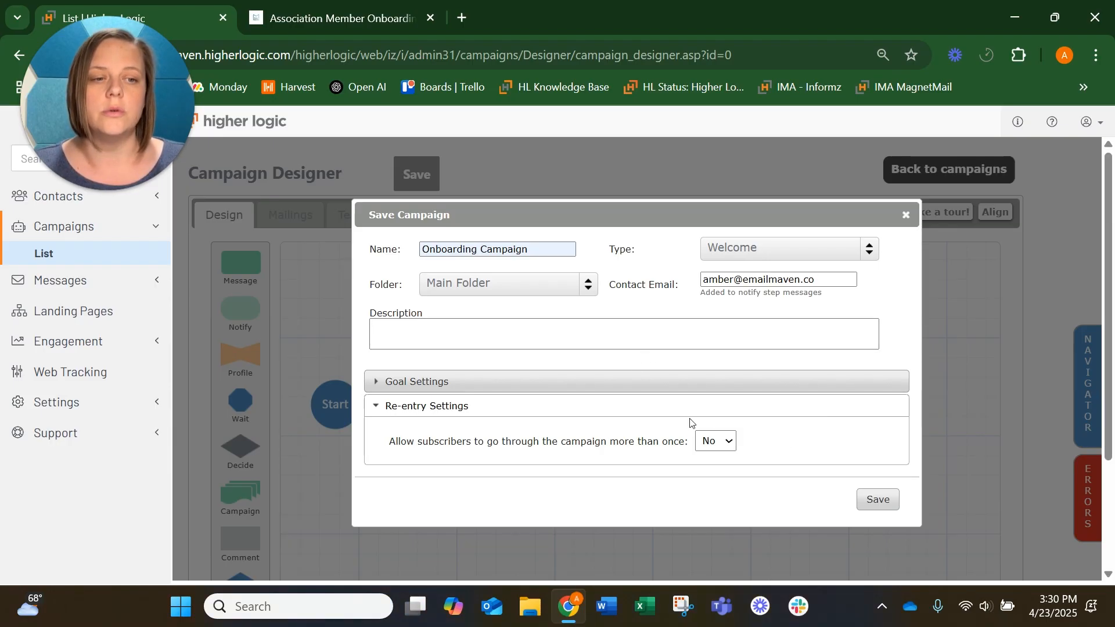
{"action": "left_click", "coordinate": [878, 498]}
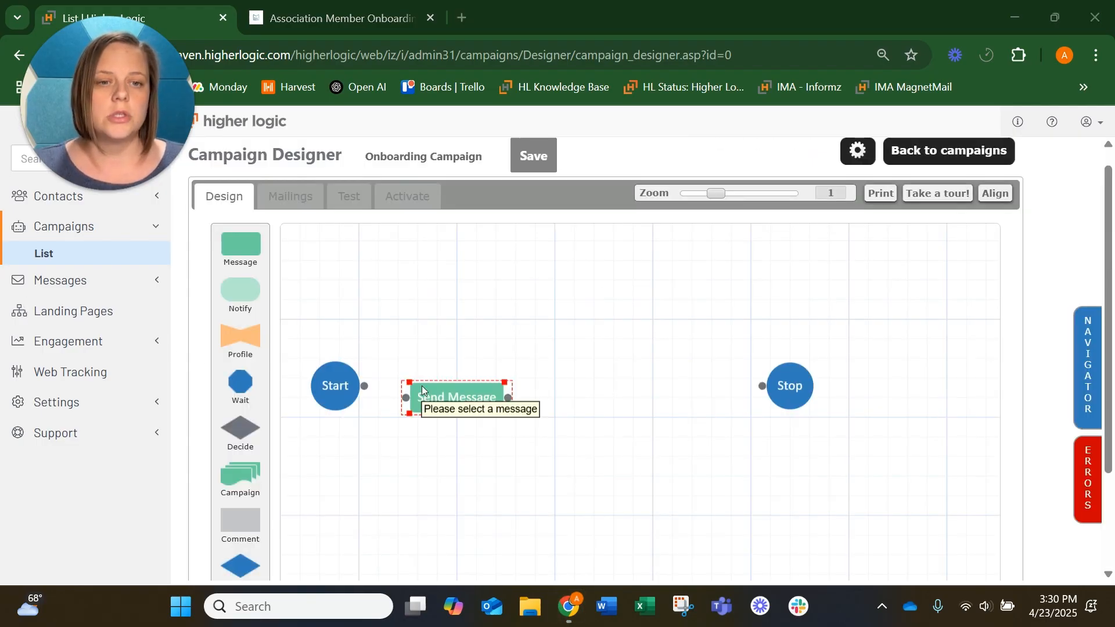
Step: Replace the Send Message step with a Wait step placed after Start
{"action": "left_click", "coordinate": [467, 392]}
{"action": "key", "text": "Delete"}
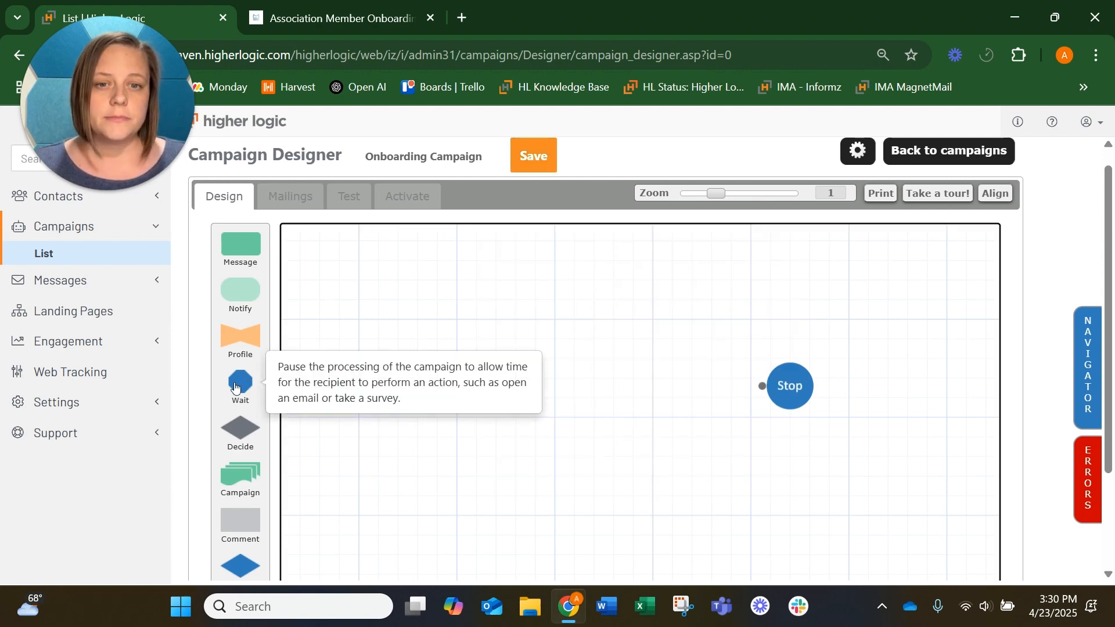
{"action": "left_click_drag", "start_coordinate": [235, 387], "coordinate": [443, 392]}
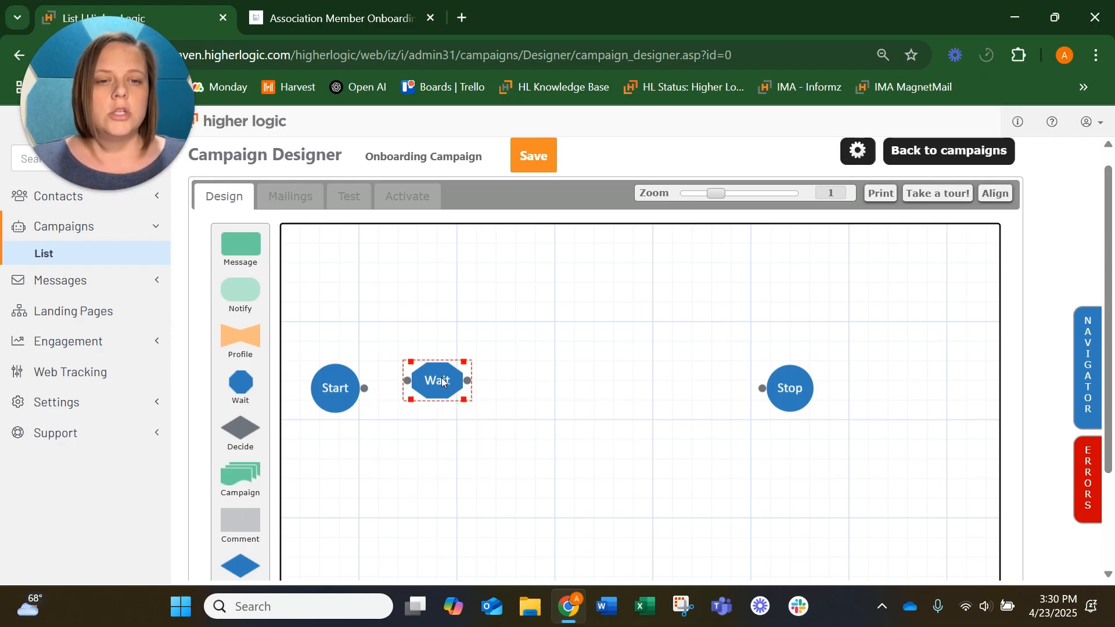
Step: Open the wait step's options and name it Wait 1 day
{"action": "double_click", "coordinate": [442, 381]}
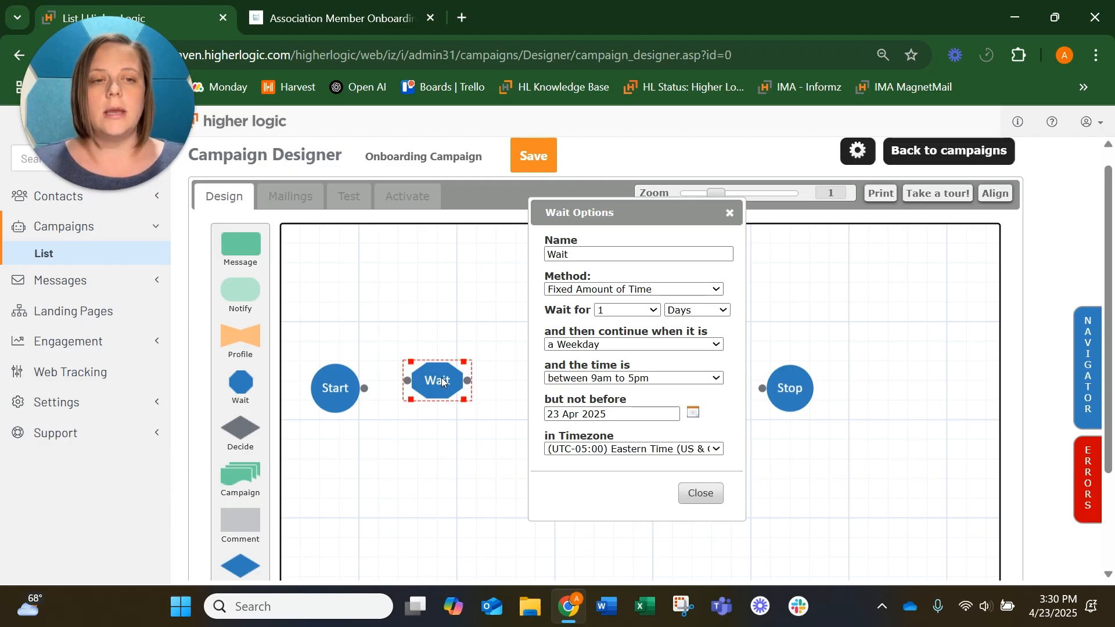
{"action": "left_click", "coordinate": [601, 256]}
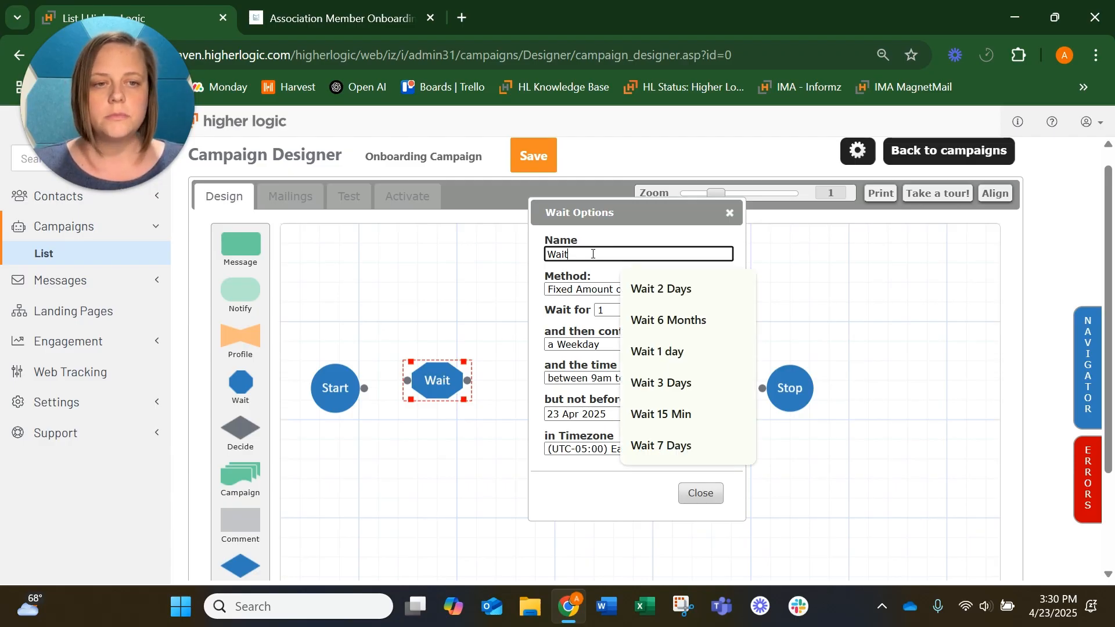
{"action": "left_click", "coordinate": [659, 351]}
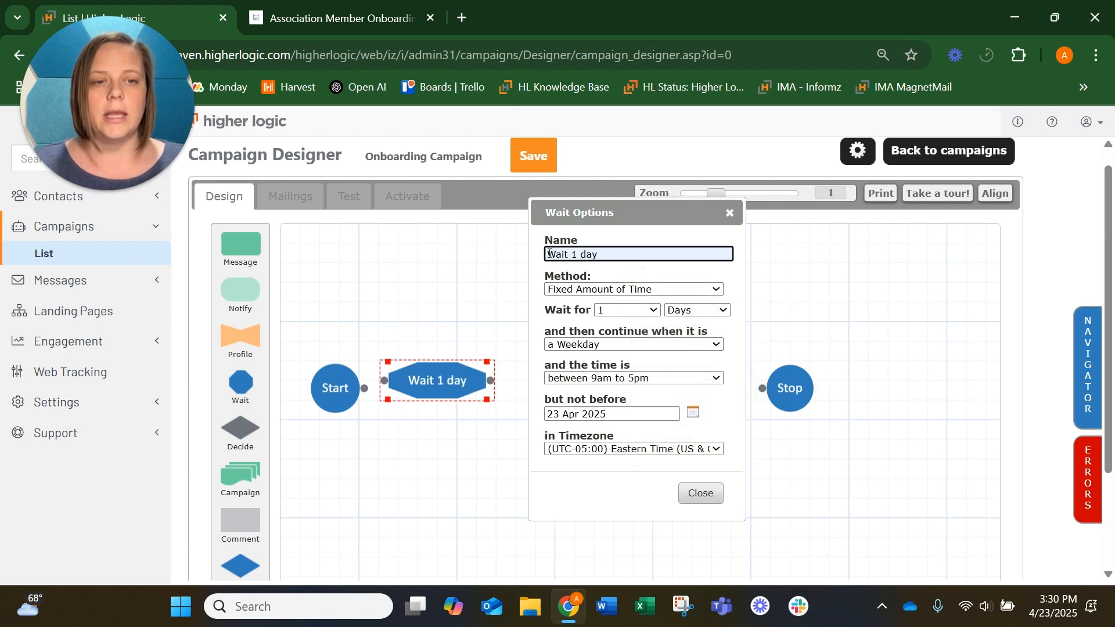
Step: Set the wait to continue on Any day between 6am to 10pm and close the wait options
{"action": "left_click", "coordinate": [624, 345]}
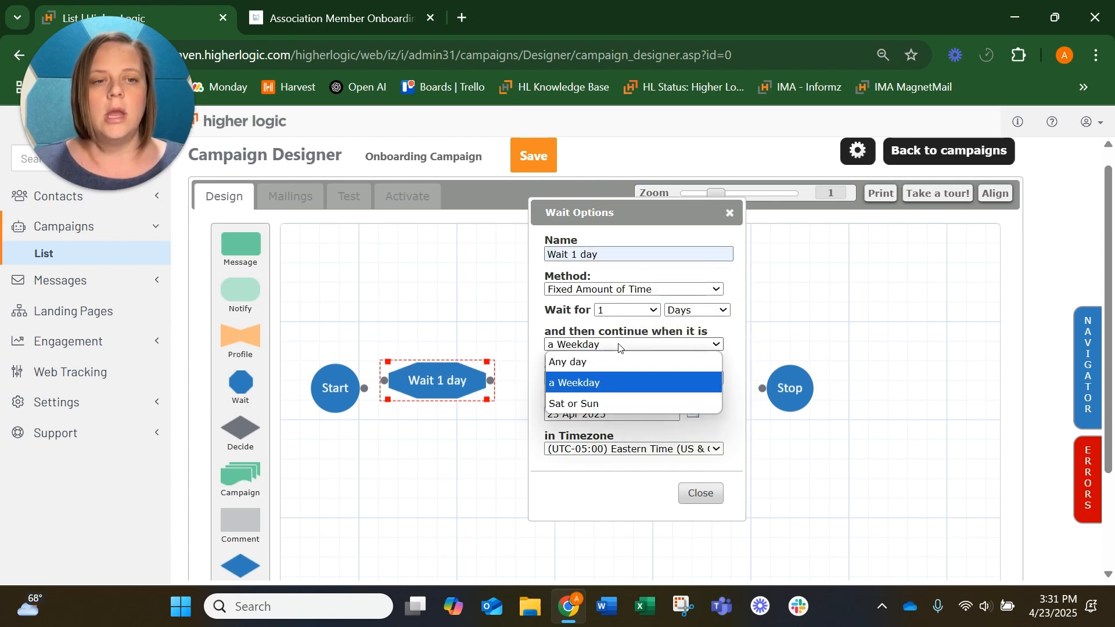
{"action": "left_click", "coordinate": [609, 361]}
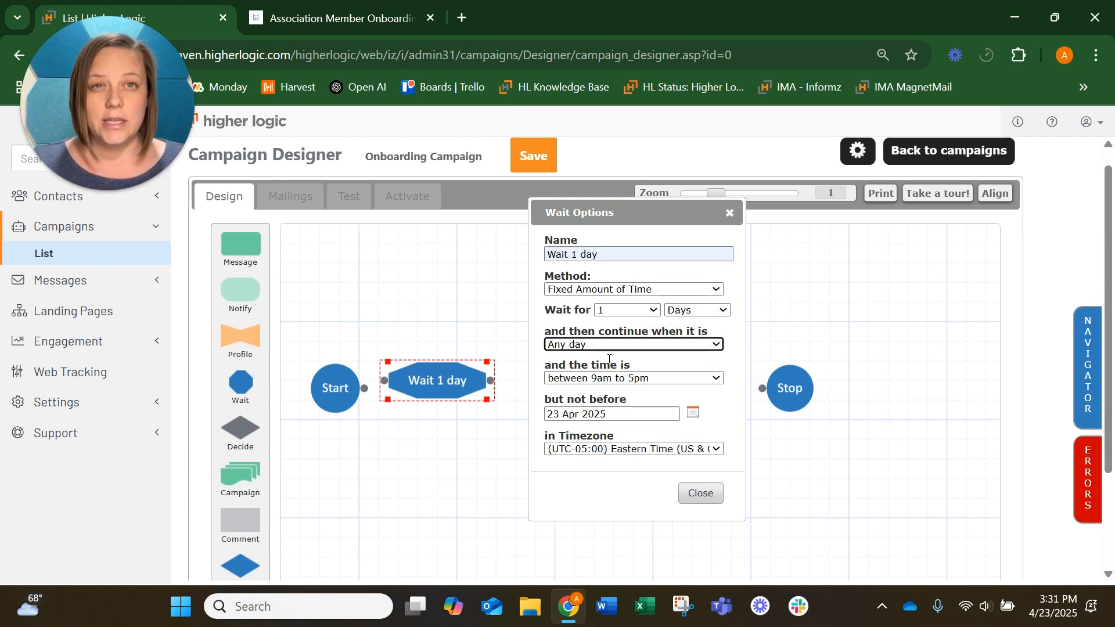
{"action": "left_click", "coordinate": [629, 378]}
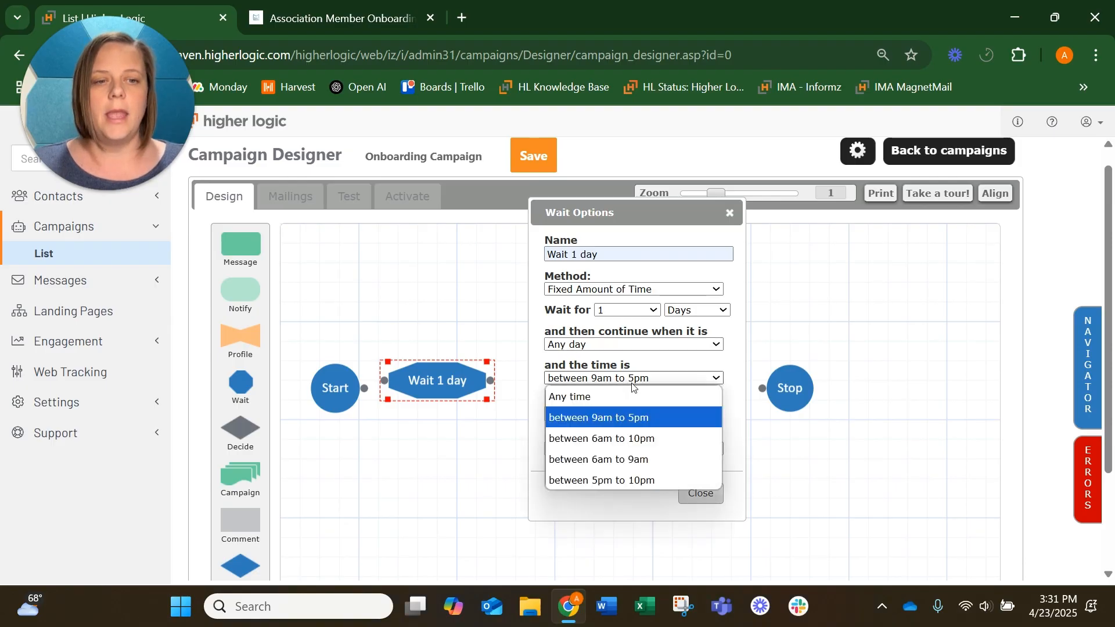
{"action": "left_click", "coordinate": [632, 439]}
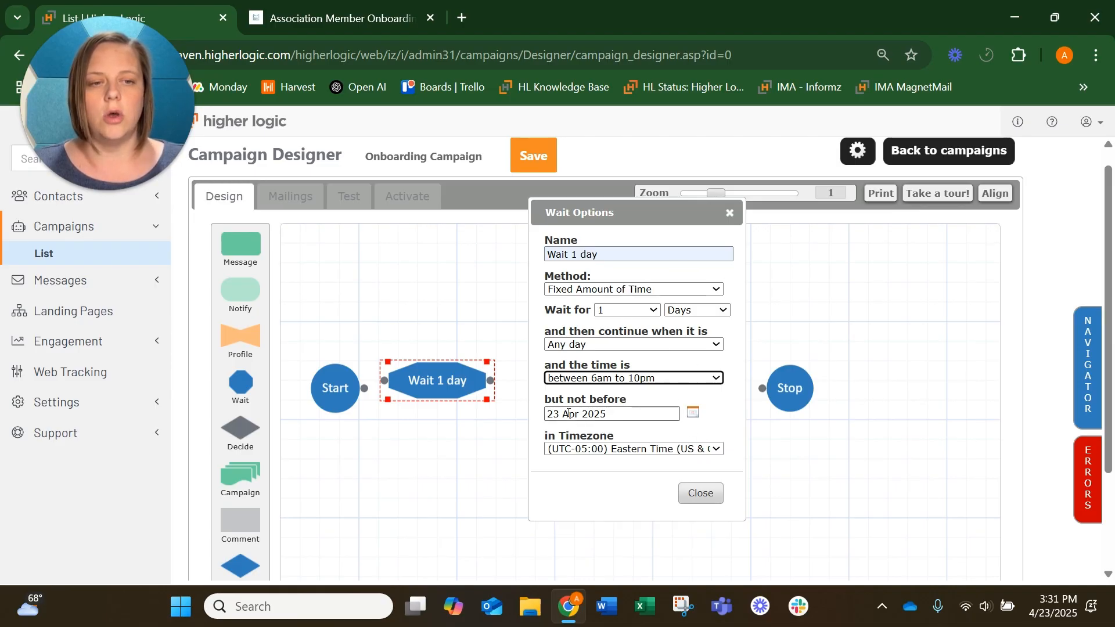
{"action": "left_click_drag", "start_coordinate": [600, 414], "coordinate": [556, 414]}
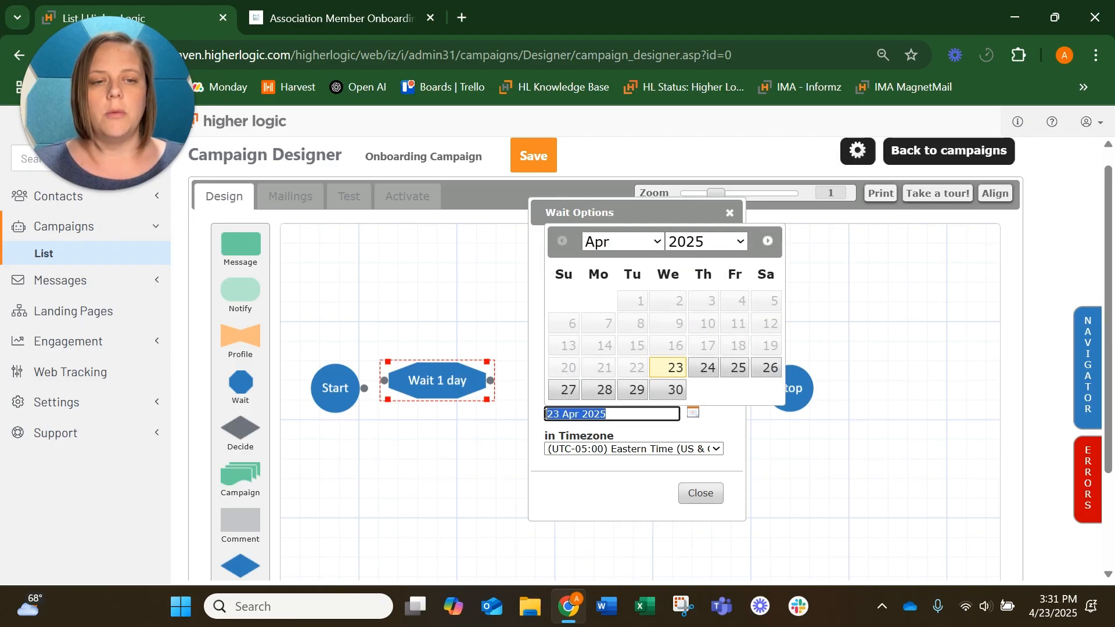
{"action": "left_click", "coordinate": [726, 429]}
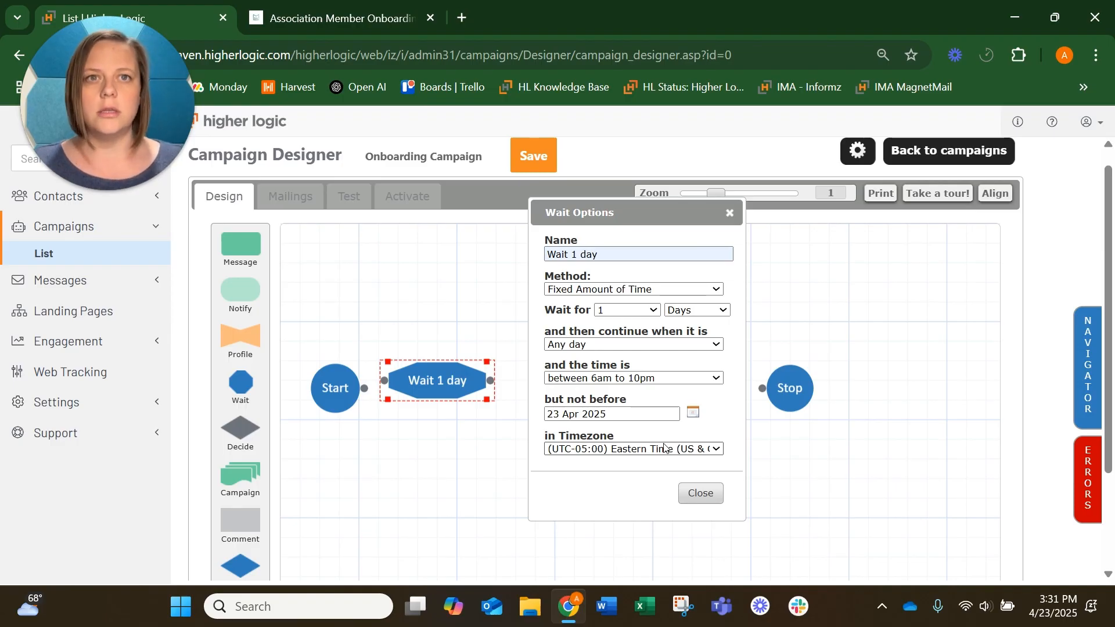
{"action": "left_click", "coordinate": [700, 493]}
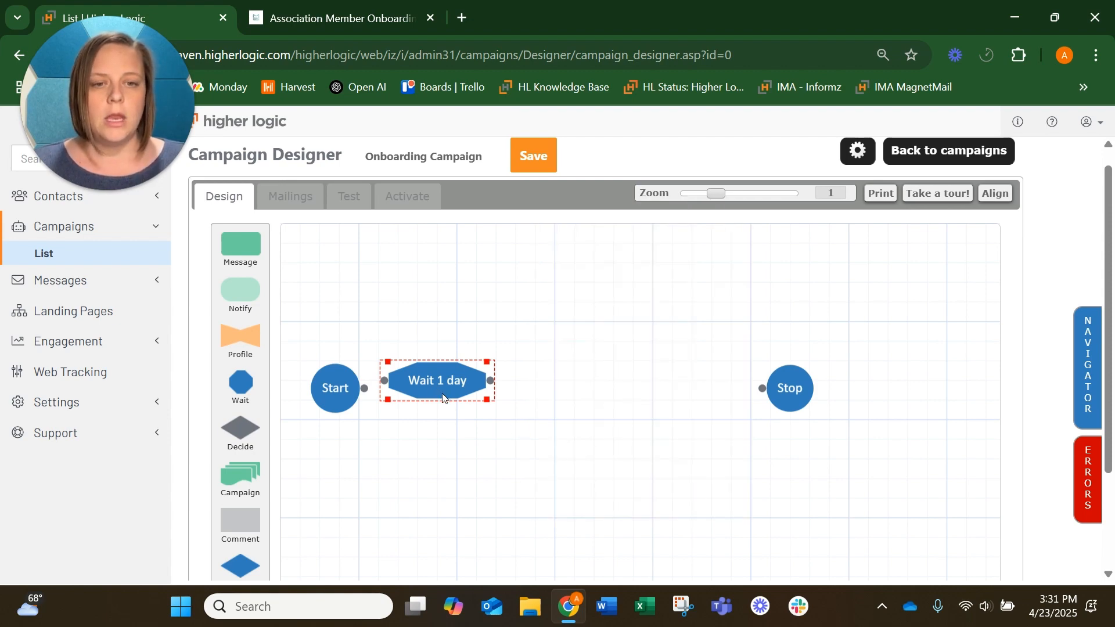
Step: Connect the Start node to the Wait 1 day step
{"action": "left_click", "coordinate": [365, 391]}
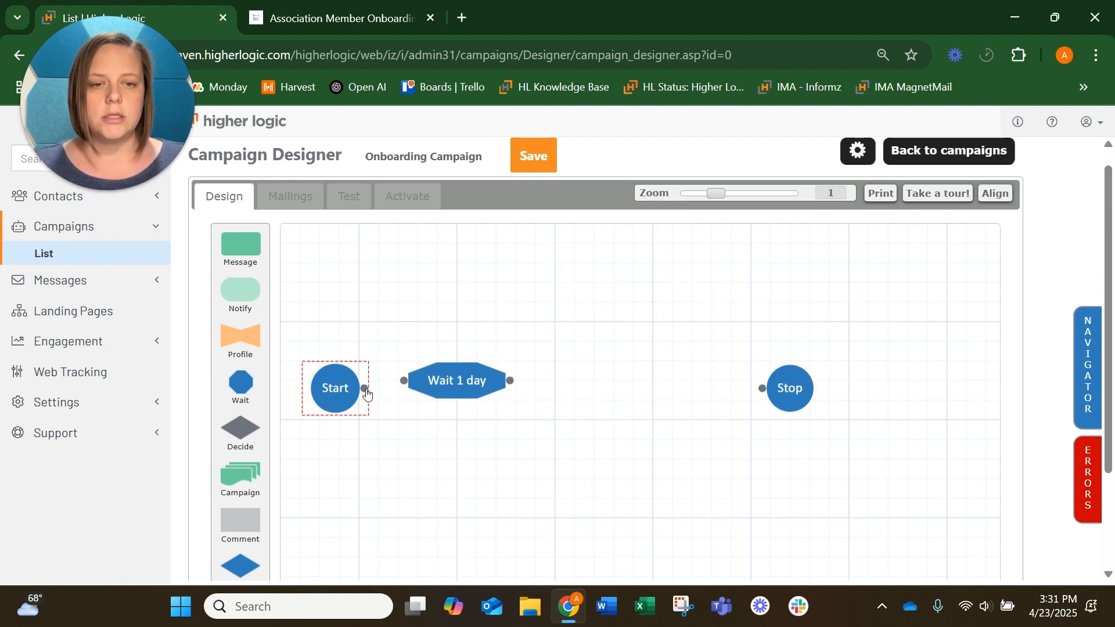
{"action": "left_click_drag", "start_coordinate": [367, 392], "coordinate": [404, 386]}
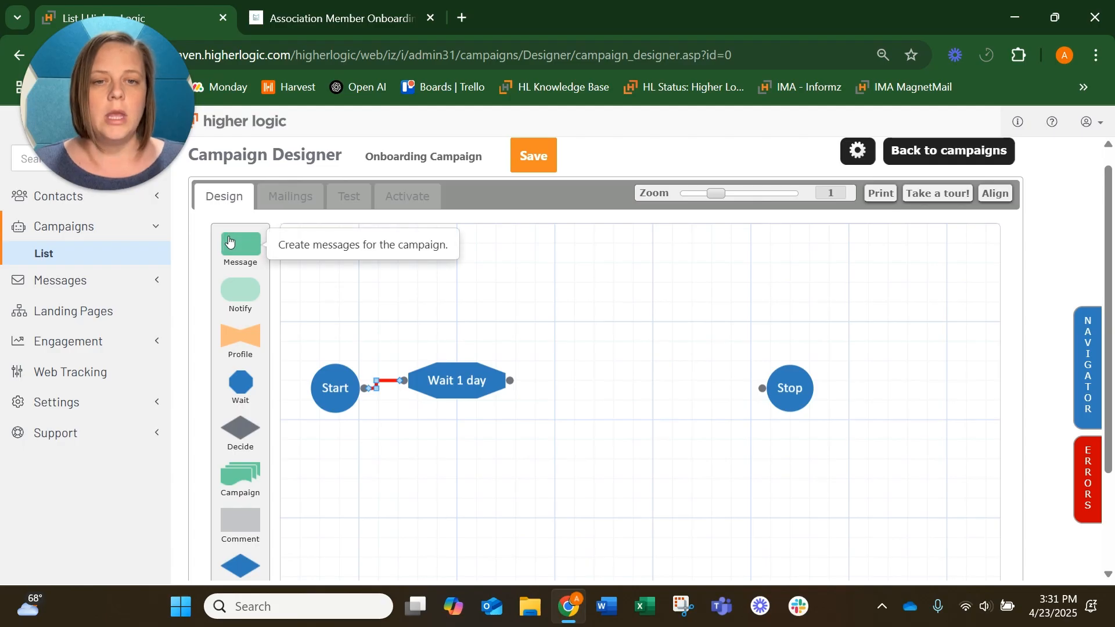
Step: Add a Send Message step after the wait step and connect the wait to it
{"action": "left_click_drag", "start_coordinate": [238, 245], "coordinate": [604, 376]}
{"action": "left_click_drag", "start_coordinate": [595, 254], "coordinate": [599, 386]}
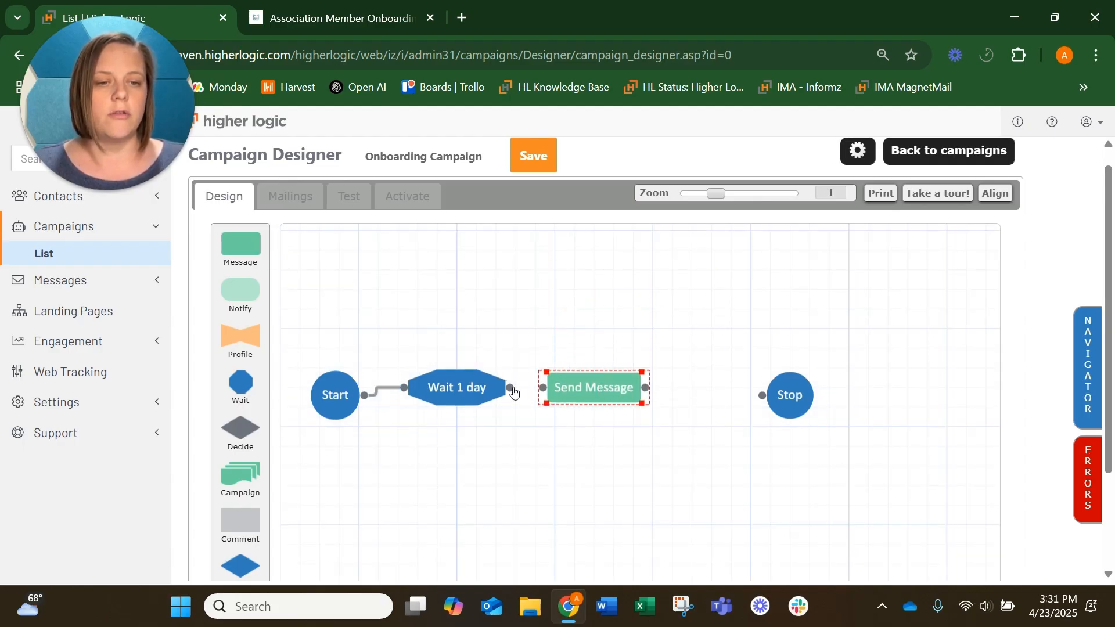
{"action": "left_click_drag", "start_coordinate": [510, 387], "coordinate": [544, 388]}
Step: Open the message step's options and name it EM 1: 24 Hr Welcome
{"action": "double_click", "coordinate": [571, 389]}
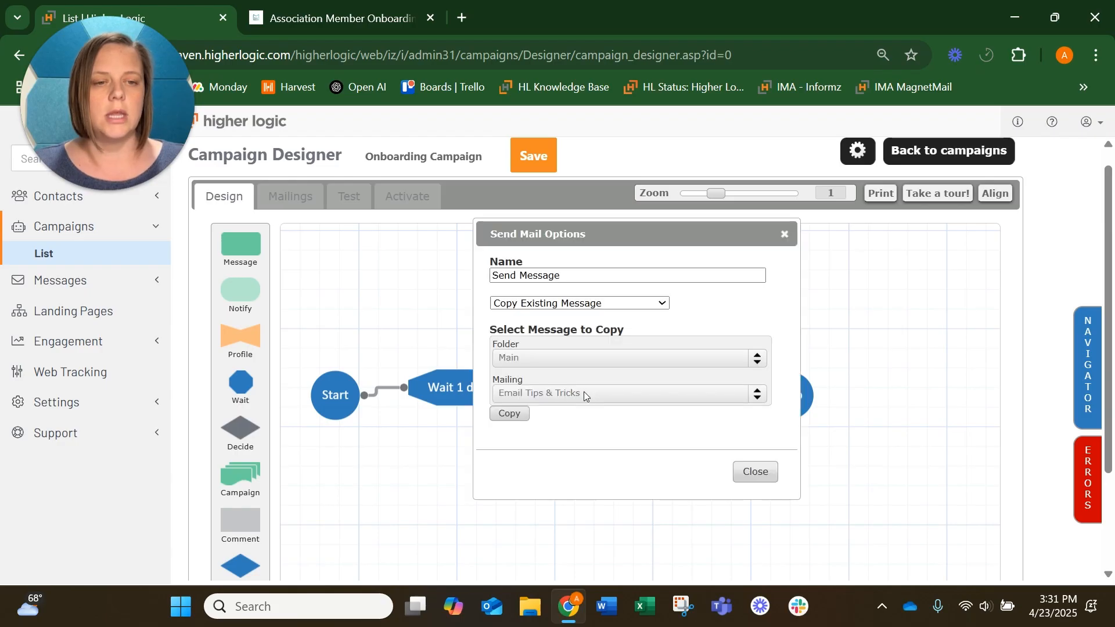
{"action": "triple_click", "coordinate": [562, 274]}
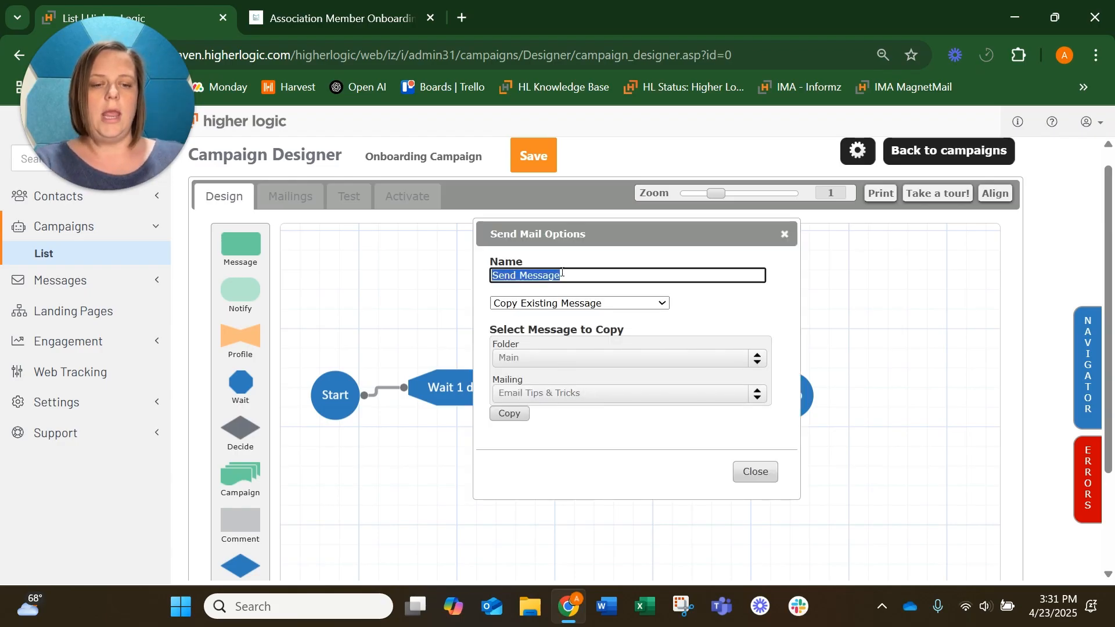
{"action": "type", "text": "EM:"}
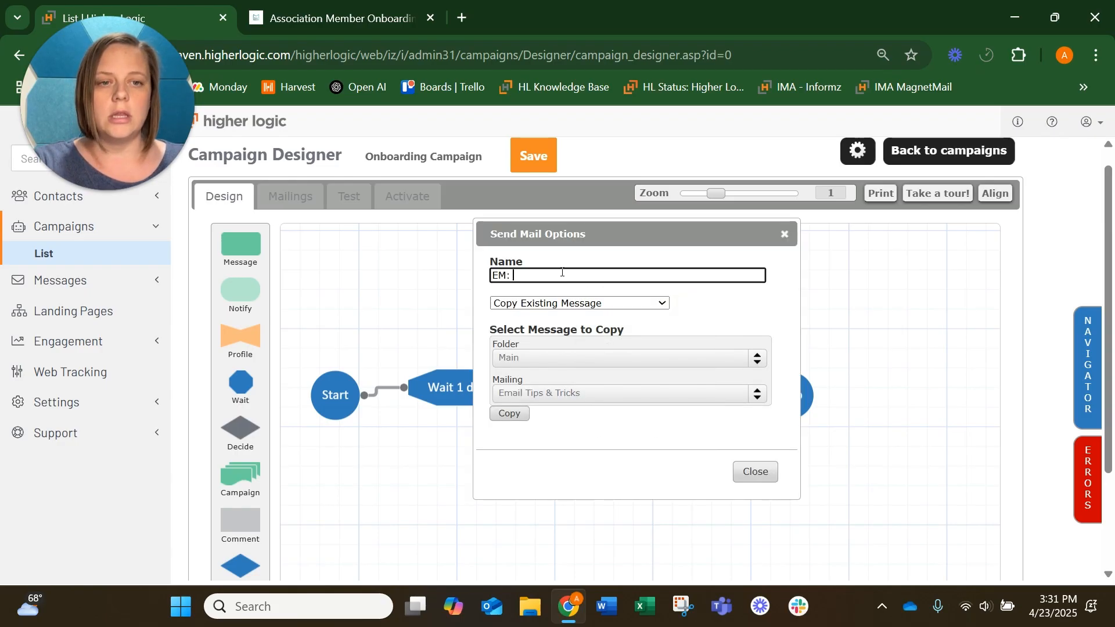
{"action": "key", "text": "BackSpace"}
{"action": "key", "text": "BackSpace"}
{"action": "type", "text": "1:"}
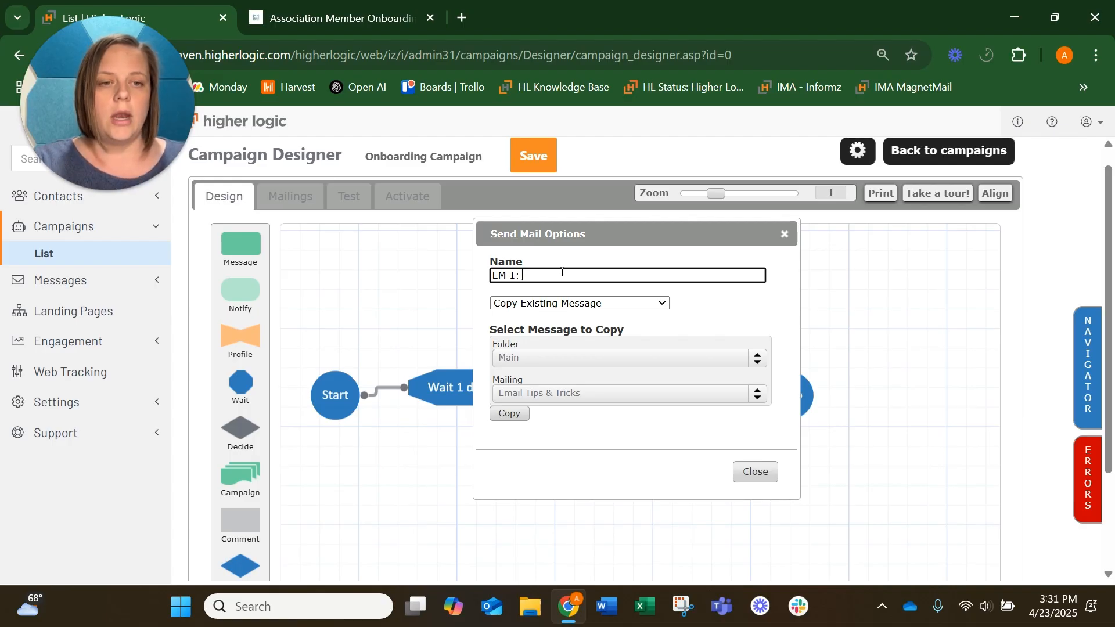
{"action": "type", "text": "24 Hr Welcome"}
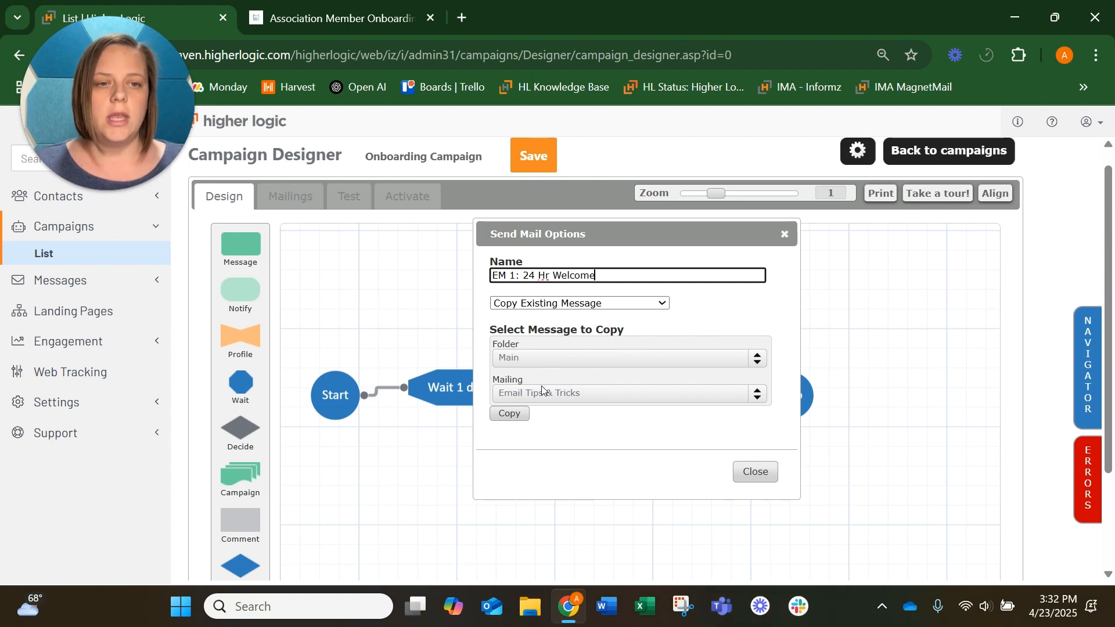
Step: Copy the existing Email Tips & Tricks mailing from the Main folder into the step and save it in the Message Designer
{"action": "left_click", "coordinate": [509, 414]}
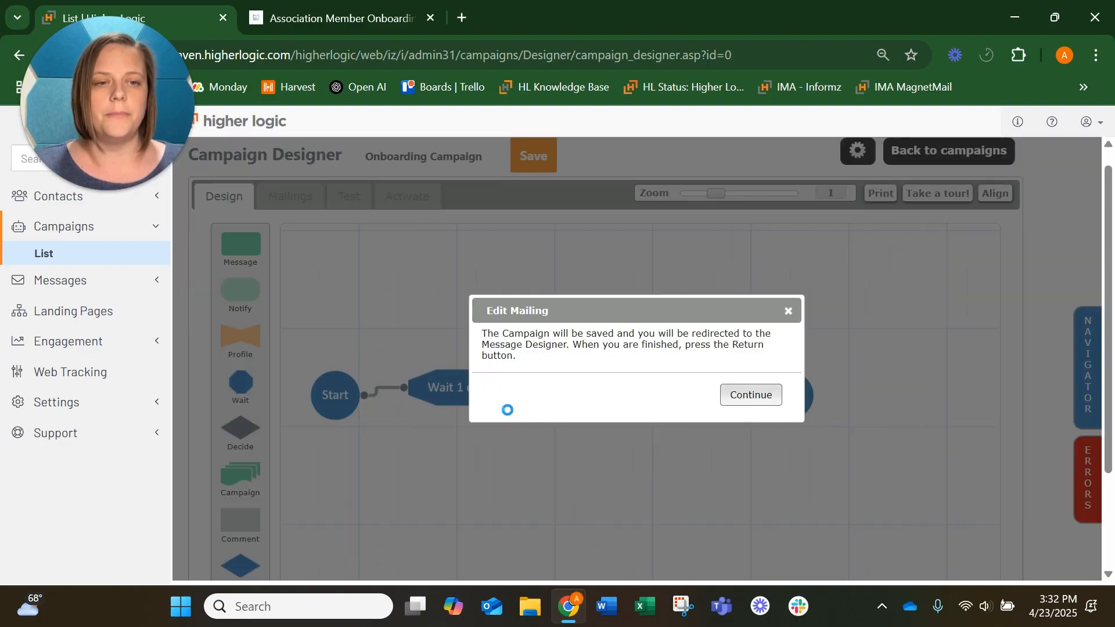
{"action": "left_click", "coordinate": [749, 396]}
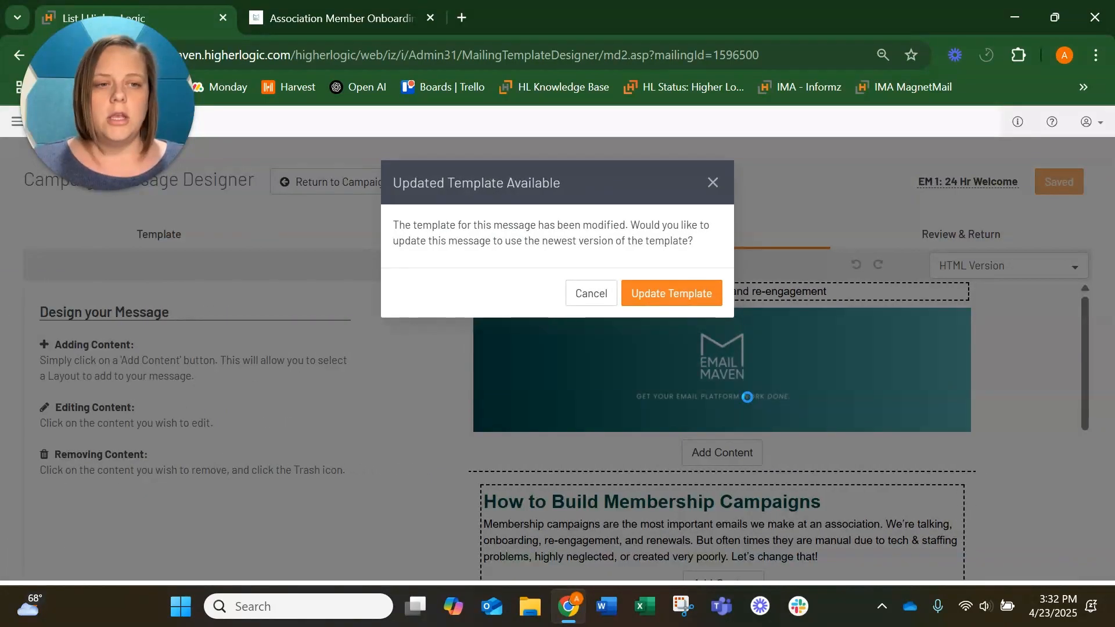
{"action": "left_click", "coordinate": [667, 299]}
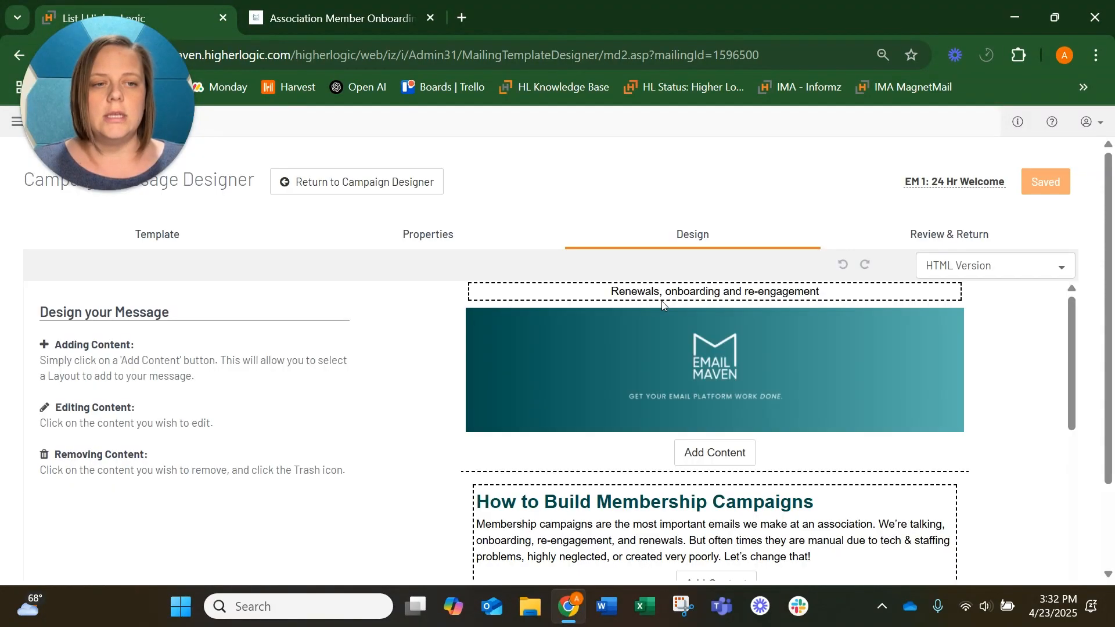
{"action": "scroll", "coordinate": [700, 402], "scroll_direction": "down", "scroll_amount": 5}
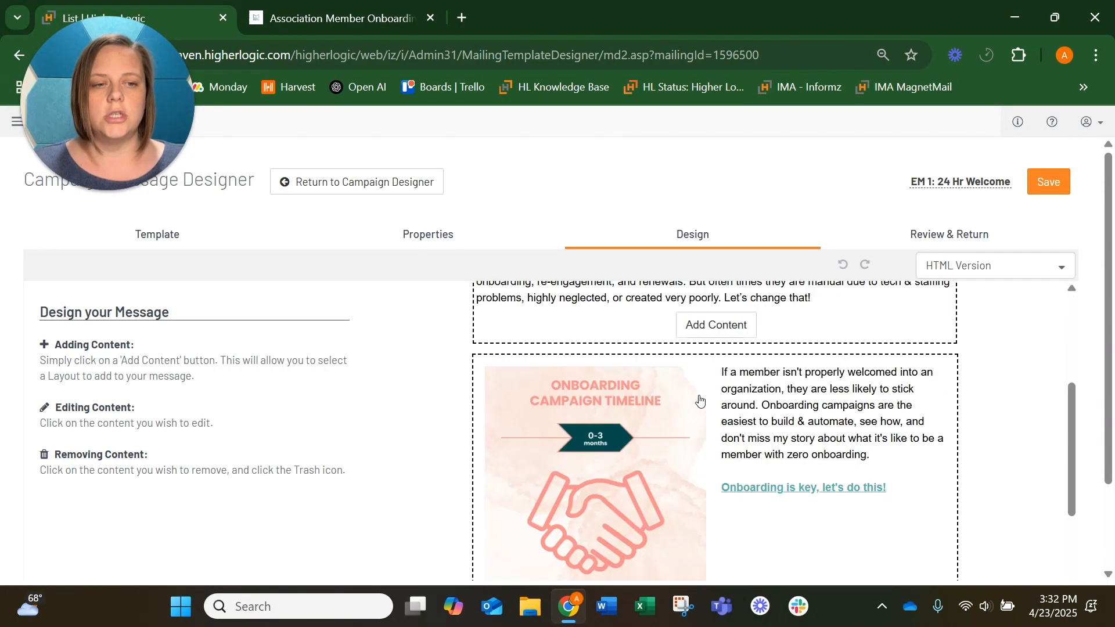
{"action": "scroll", "coordinate": [700, 401], "scroll_direction": "up", "scroll_amount": 5}
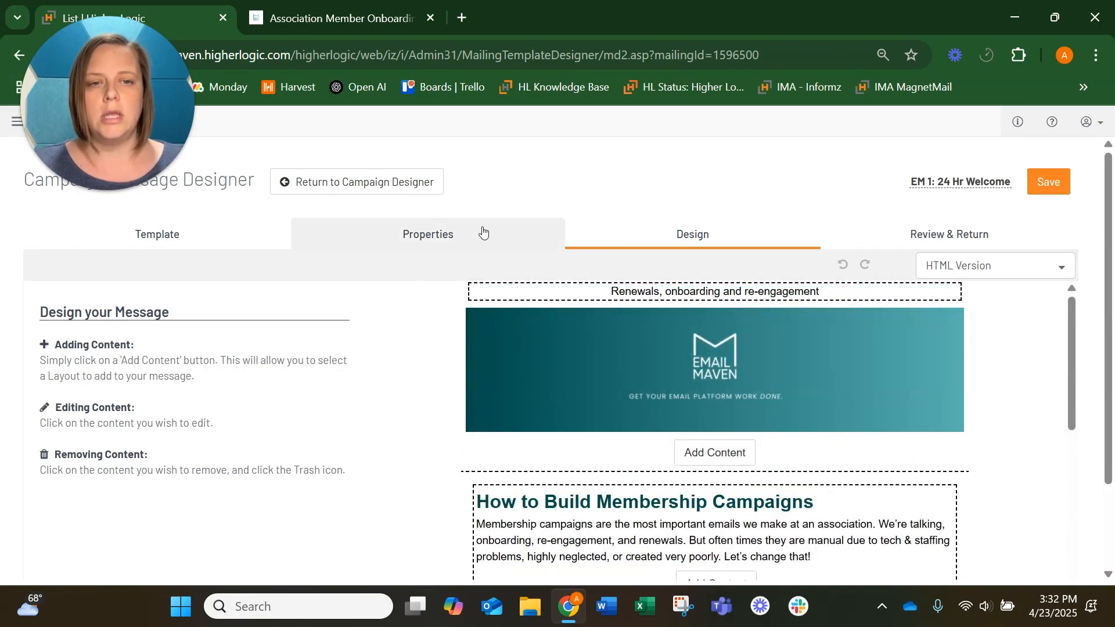
{"action": "left_click", "coordinate": [485, 234]}
{"action": "left_click", "coordinate": [733, 222]}
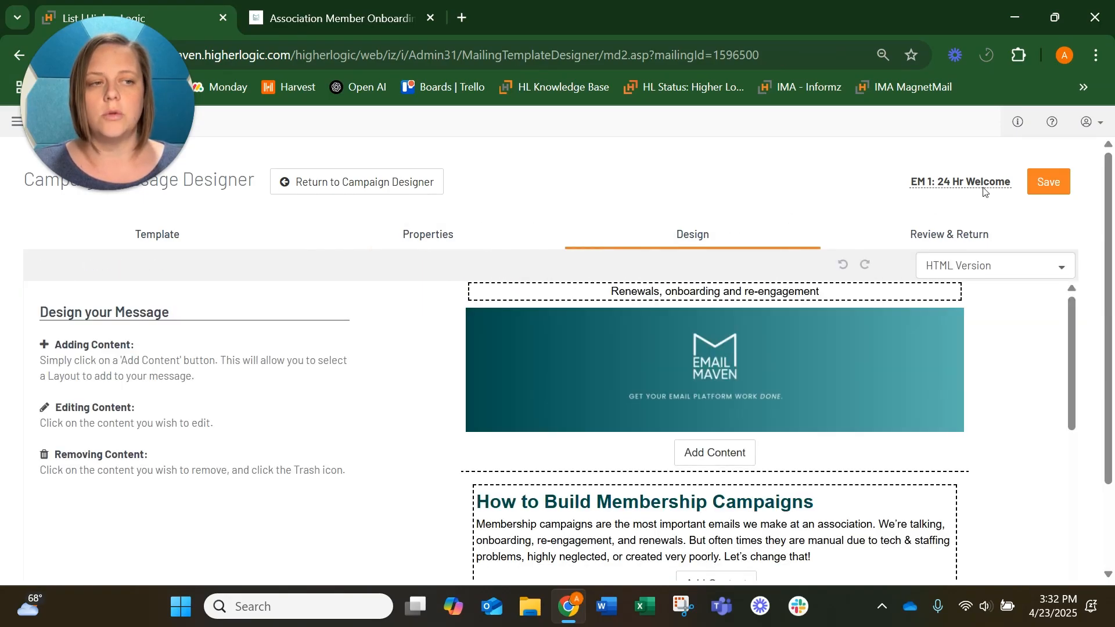
{"action": "left_click", "coordinate": [1034, 181]}
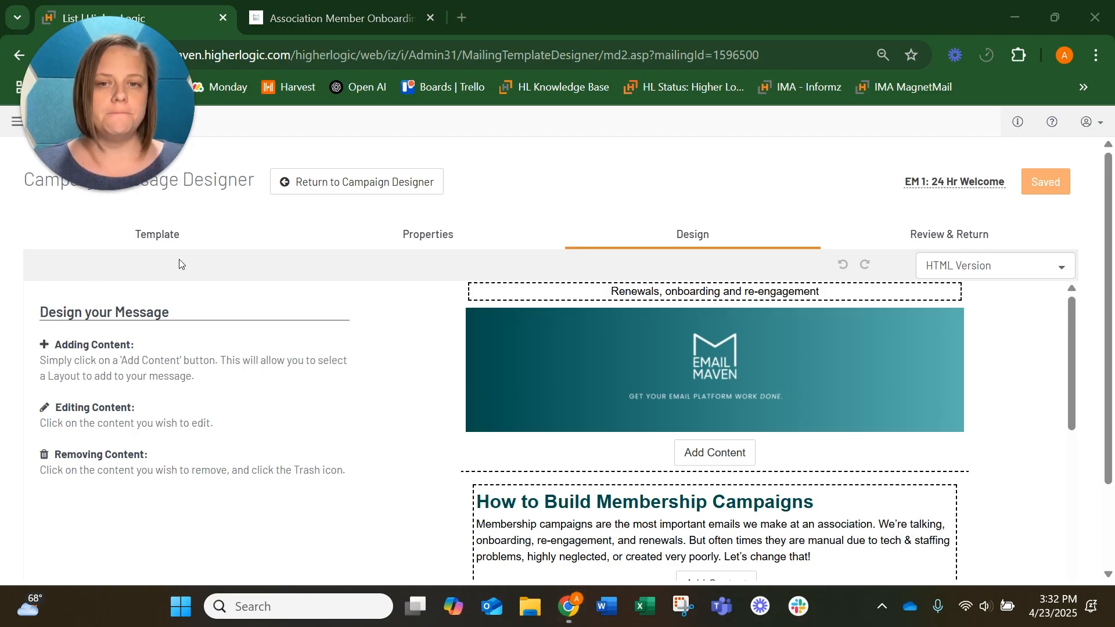
Step: Return to the Campaign Designer and inspect the EM 1: 24 Hr Welcome step's options
{"action": "left_click", "coordinate": [337, 185]}
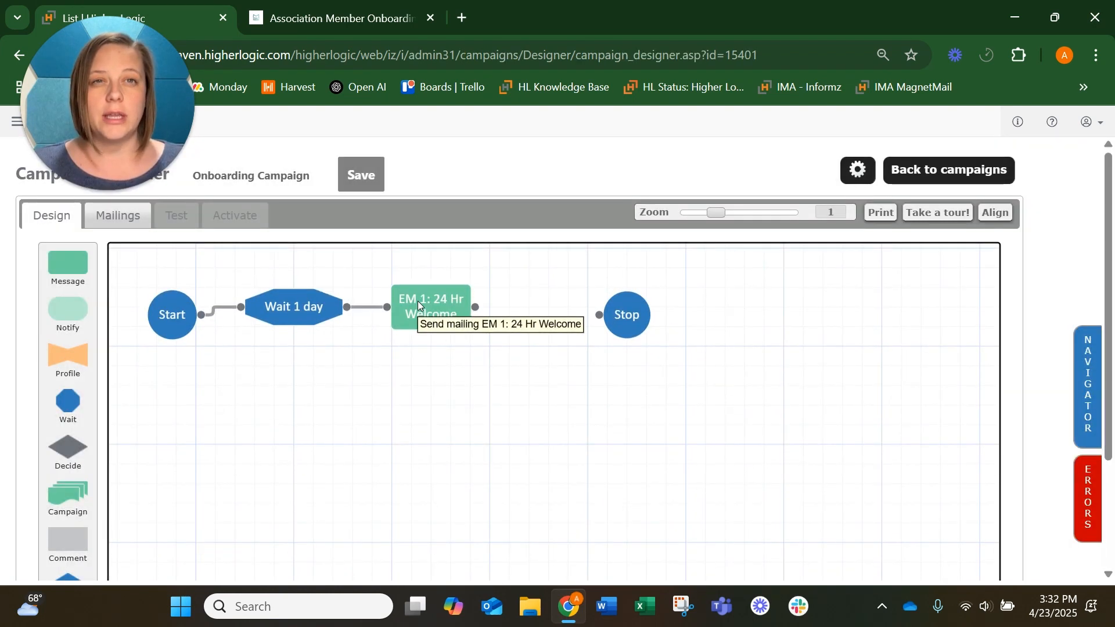
{"action": "left_click", "coordinate": [418, 303]}
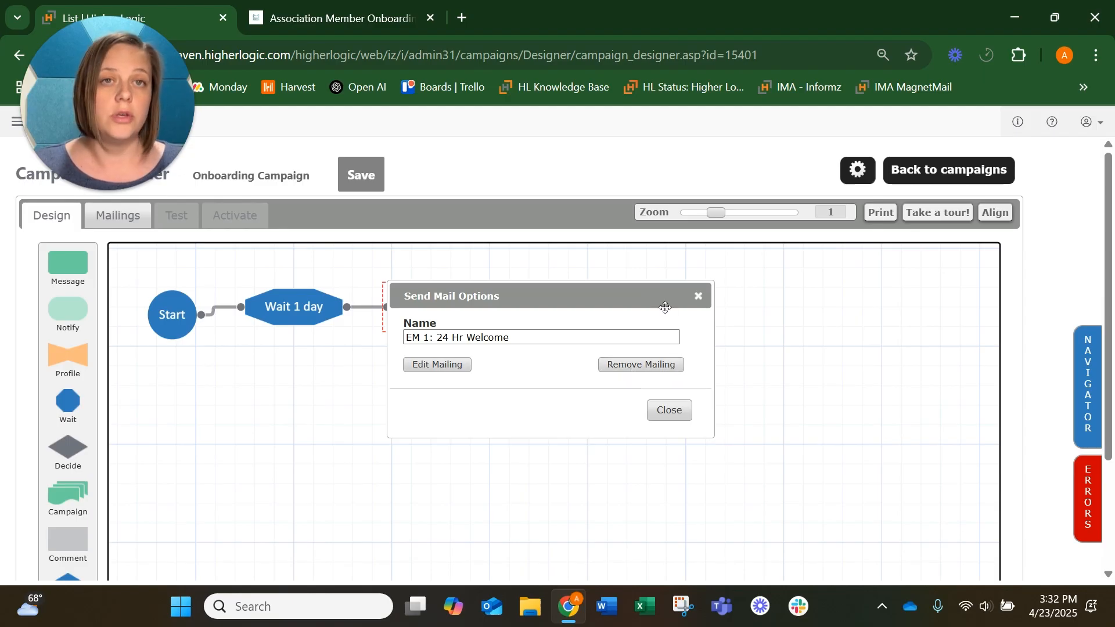
{"action": "left_click", "coordinate": [696, 297]}
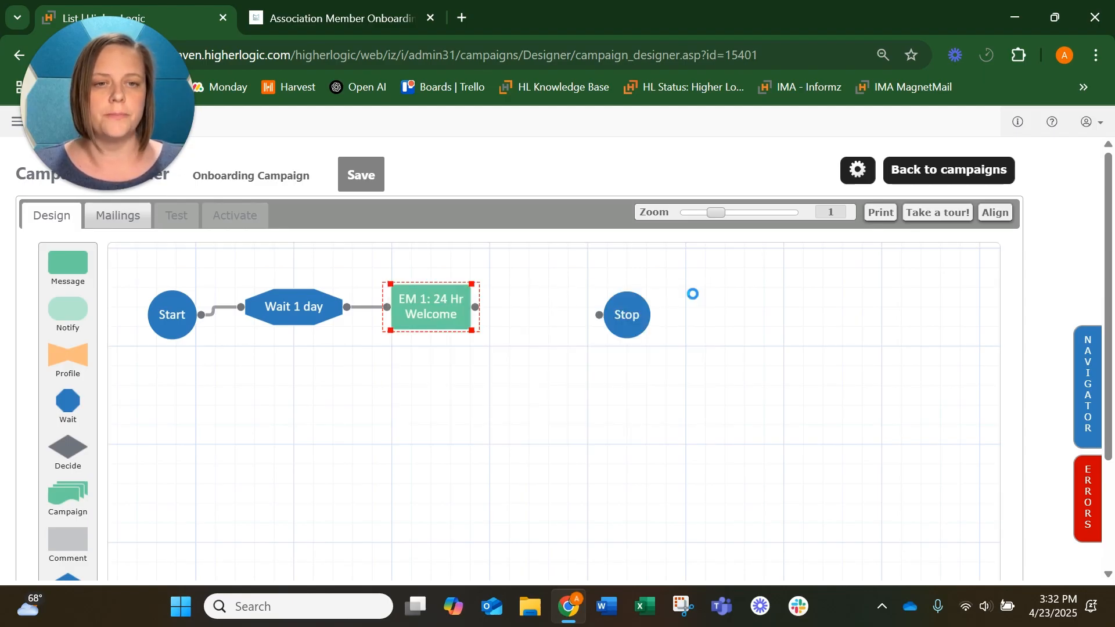
Step: Add a new Wait step after the EM 1: 24 Hr Welcome message and connect it
{"action": "left_click_drag", "start_coordinate": [382, 418], "coordinate": [423, 438]}
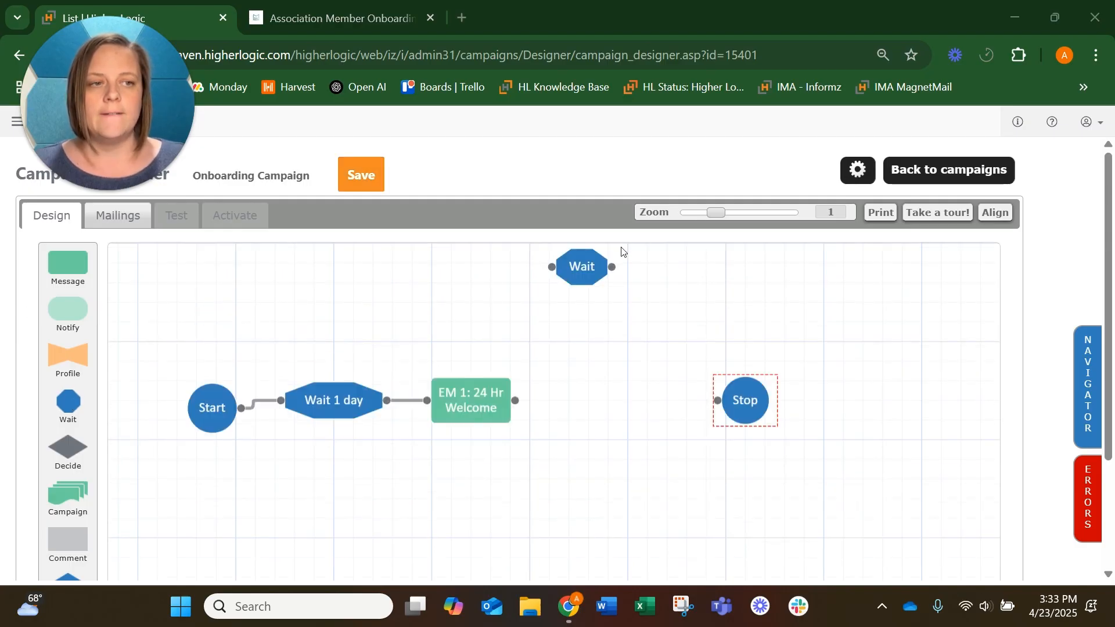
{"action": "left_click_drag", "start_coordinate": [572, 279], "coordinate": [558, 404]}
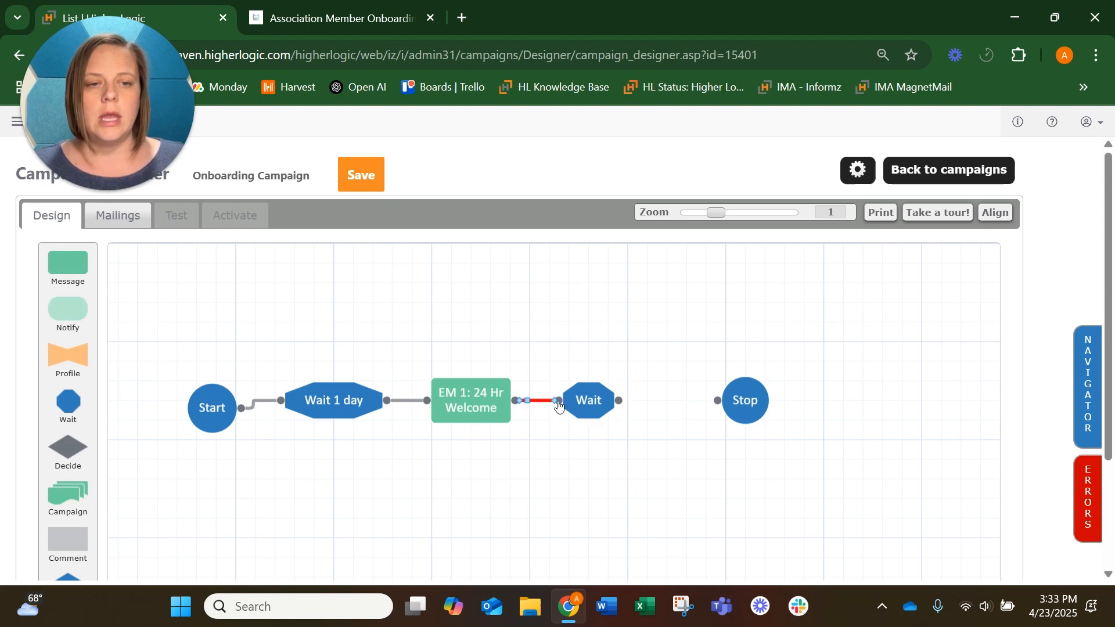
Step: Name the new wait step Wait 2 Days and set it to wait 2 Days
{"action": "double_click", "coordinate": [590, 403]}
{"action": "left_click", "coordinate": [506, 256]}
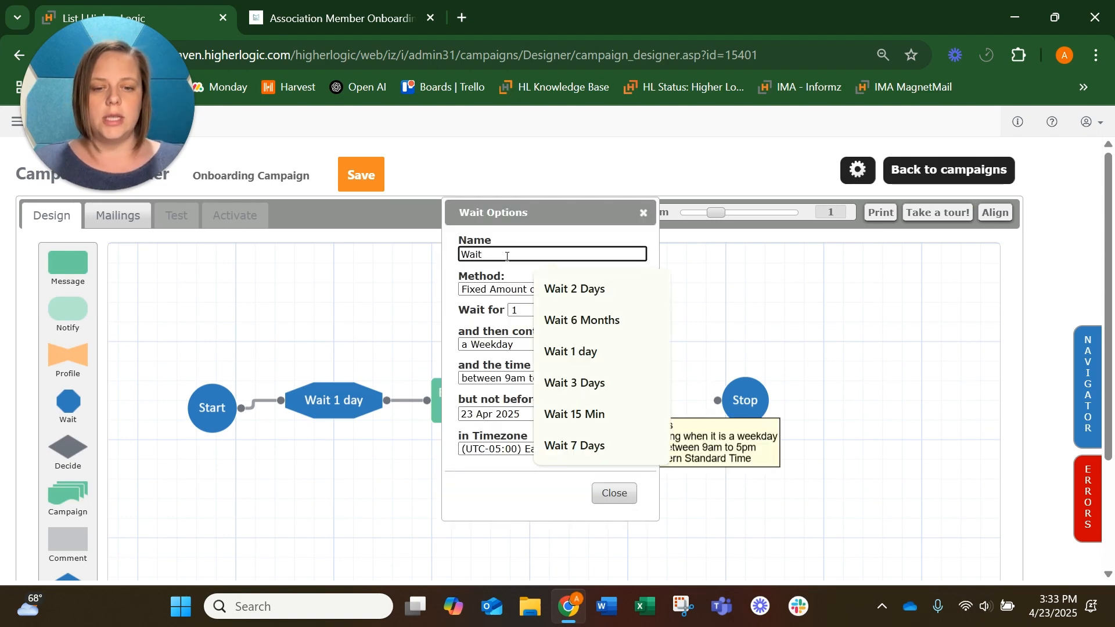
{"action": "type", "text": "2"}
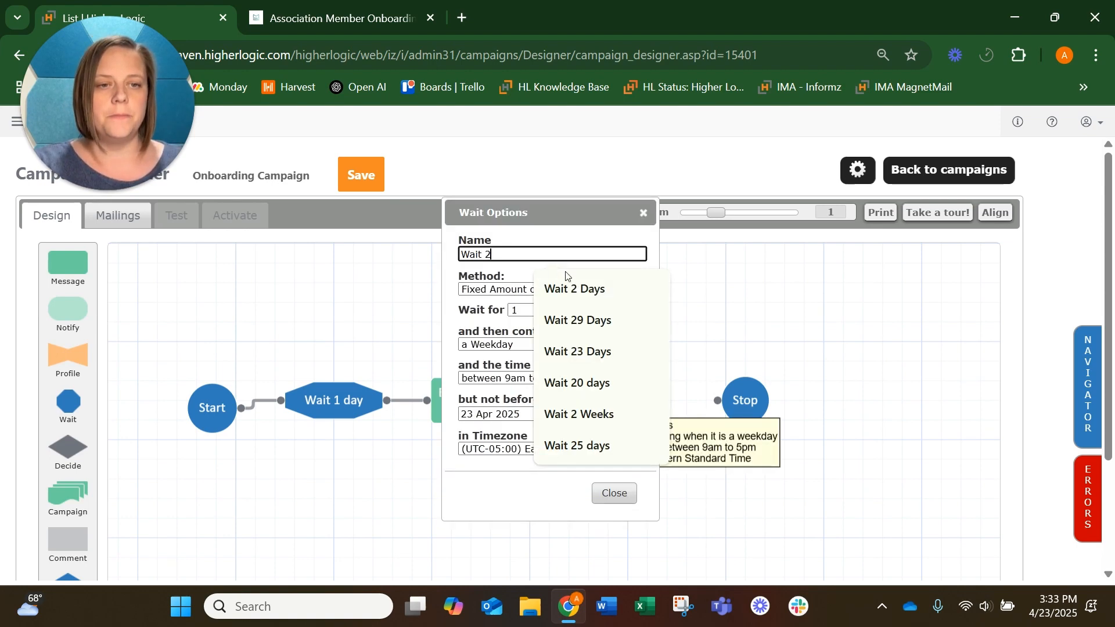
{"action": "left_click", "coordinate": [572, 289]}
{"action": "left_click", "coordinate": [559, 310]}
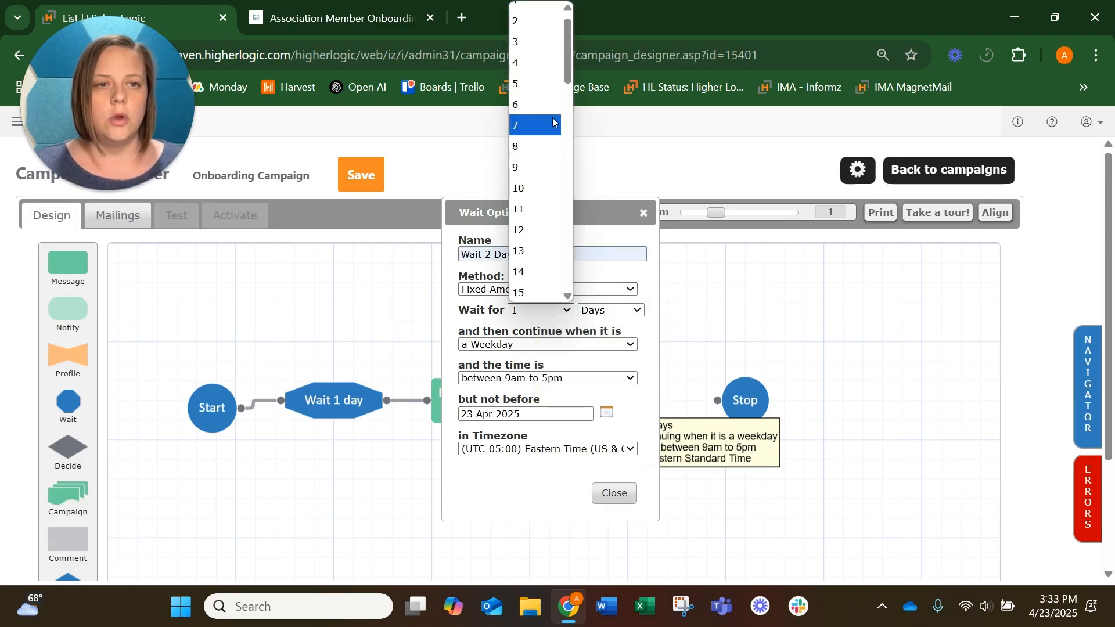
{"action": "left_click", "coordinate": [534, 33]}
Step: Set the wait to continue on Any day between 6am to 10pm and close the wait options
{"action": "left_click", "coordinate": [556, 345]}
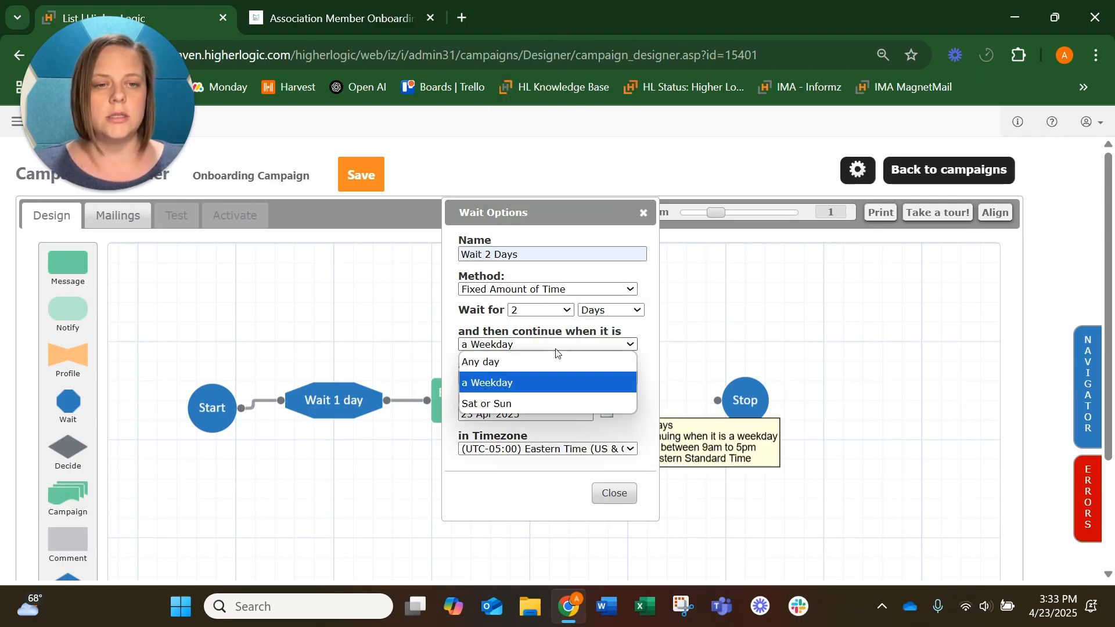
{"action": "left_click", "coordinate": [556, 359]}
{"action": "left_click", "coordinate": [548, 380]}
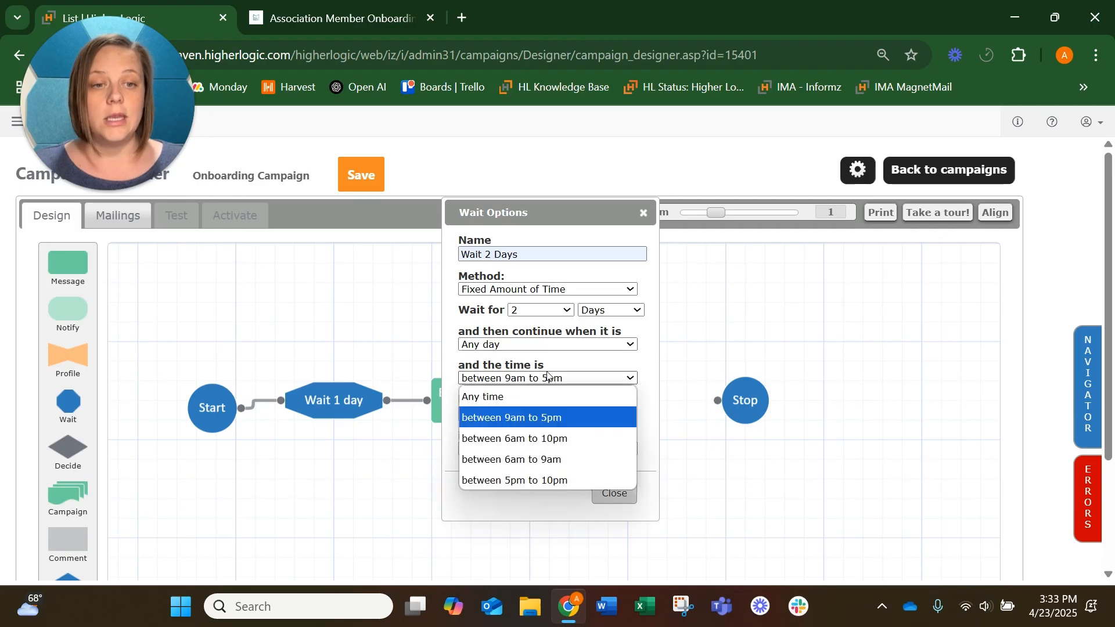
{"action": "left_click", "coordinate": [547, 436]}
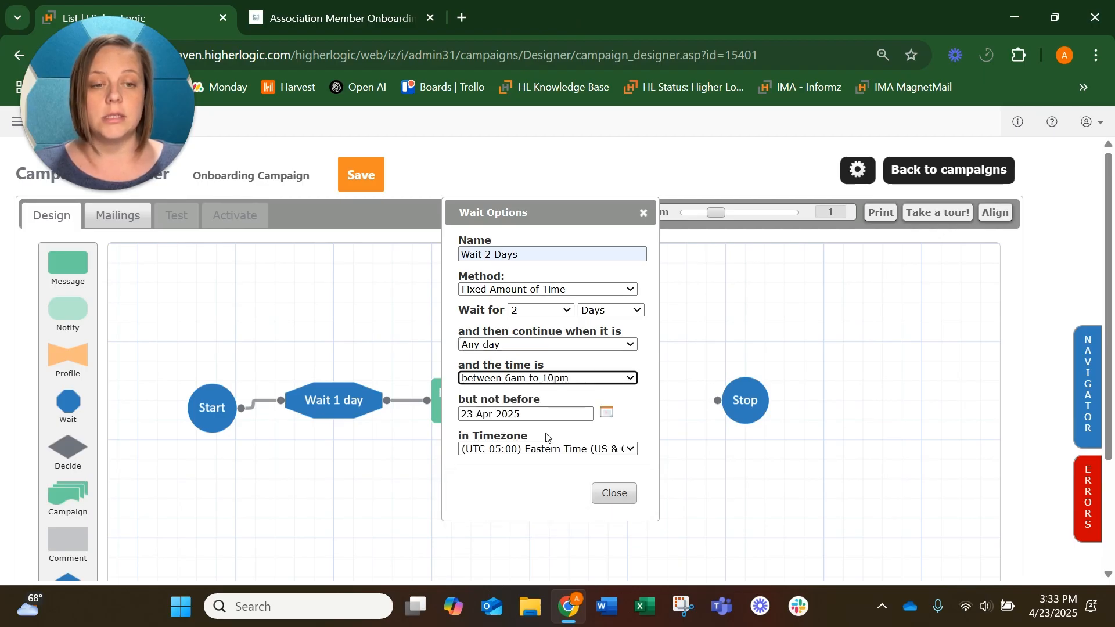
{"action": "left_click", "coordinate": [626, 496]}
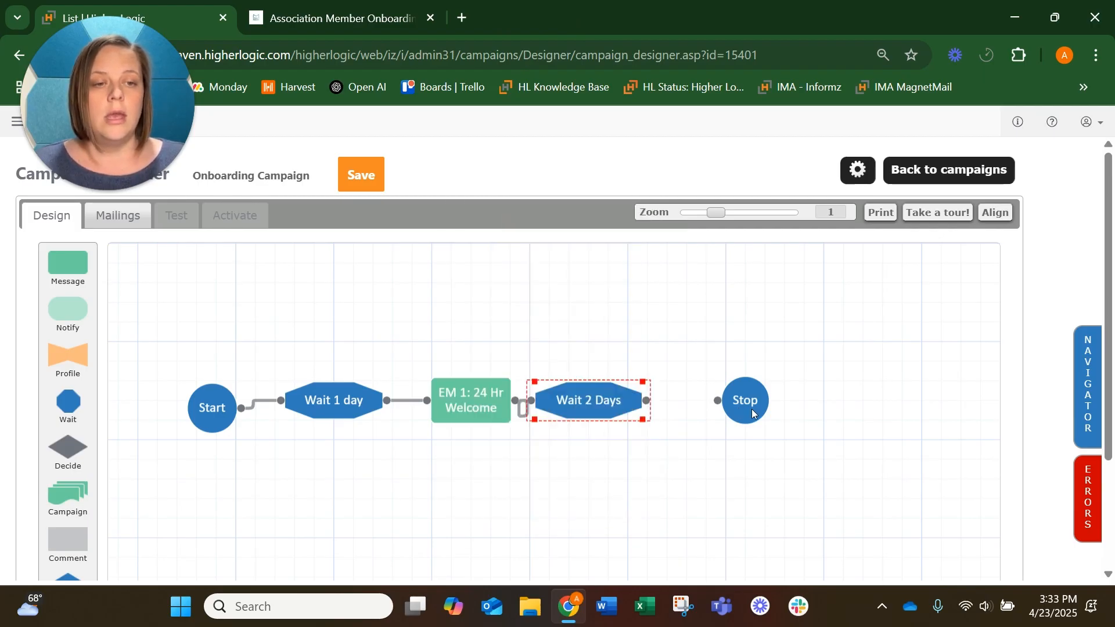
Step: Move the Stop node aside and add a Send Message step connected after Wait 2 Days
{"action": "left_click_drag", "start_coordinate": [752, 413], "coordinate": [811, 432]}
{"action": "left_click_drag", "start_coordinate": [69, 261], "coordinate": [697, 400]}
{"action": "left_click_drag", "start_coordinate": [661, 260], "coordinate": [709, 393]}
Step: Open the new message step's options and name it EM2: Top 5 Reasons
{"action": "double_click", "coordinate": [710, 394]}
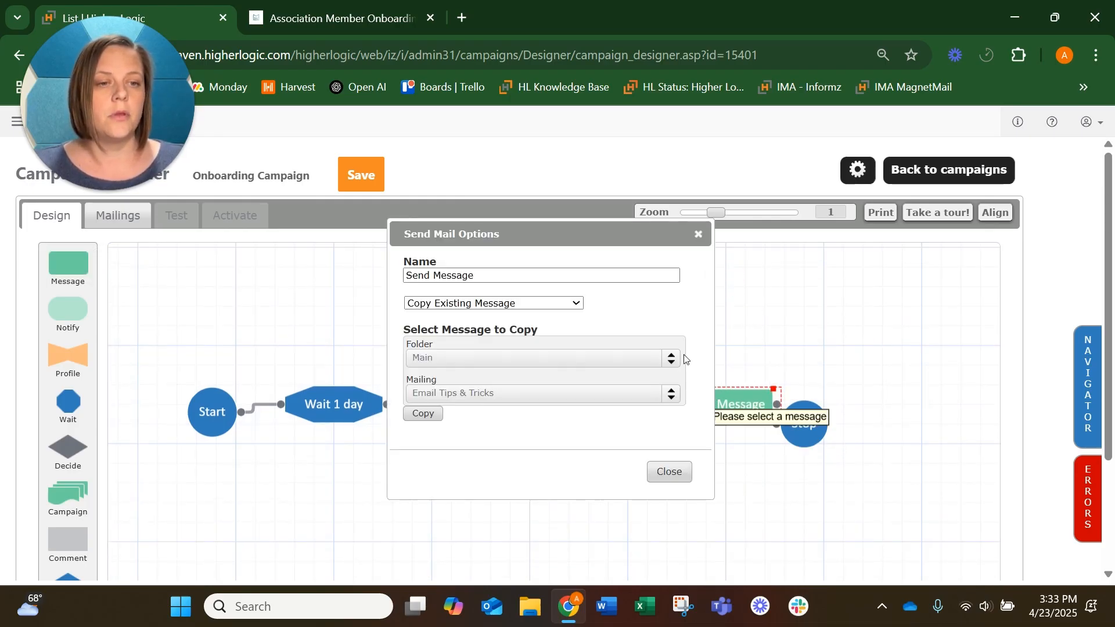
{"action": "triple_click", "coordinate": [496, 274]}
{"action": "type", "text": "EM"}
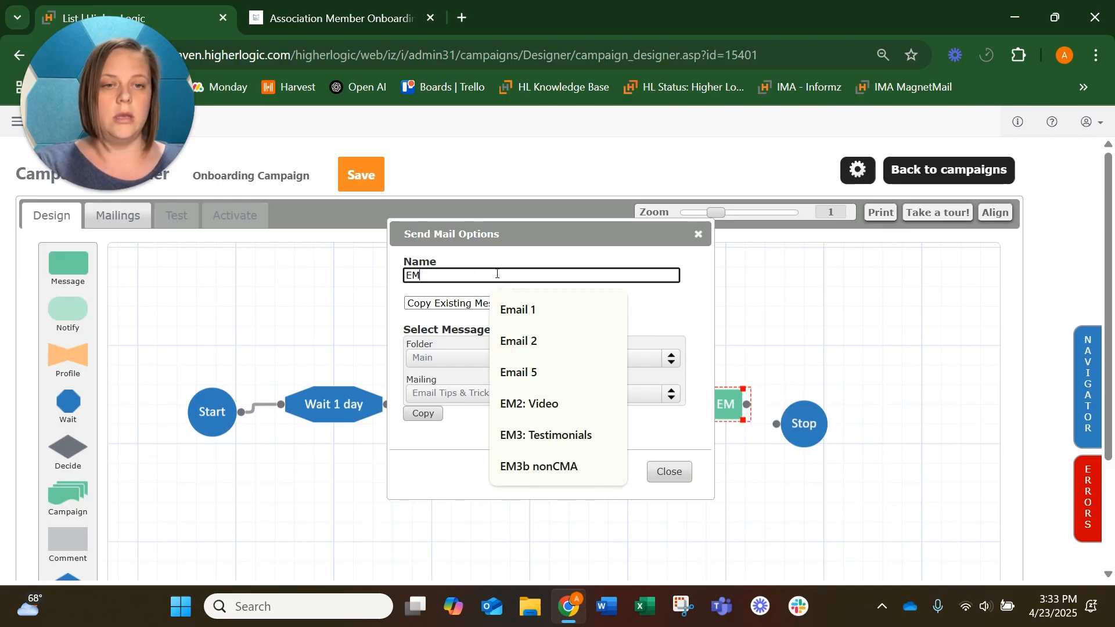
{"action": "type", "text": "2: "}
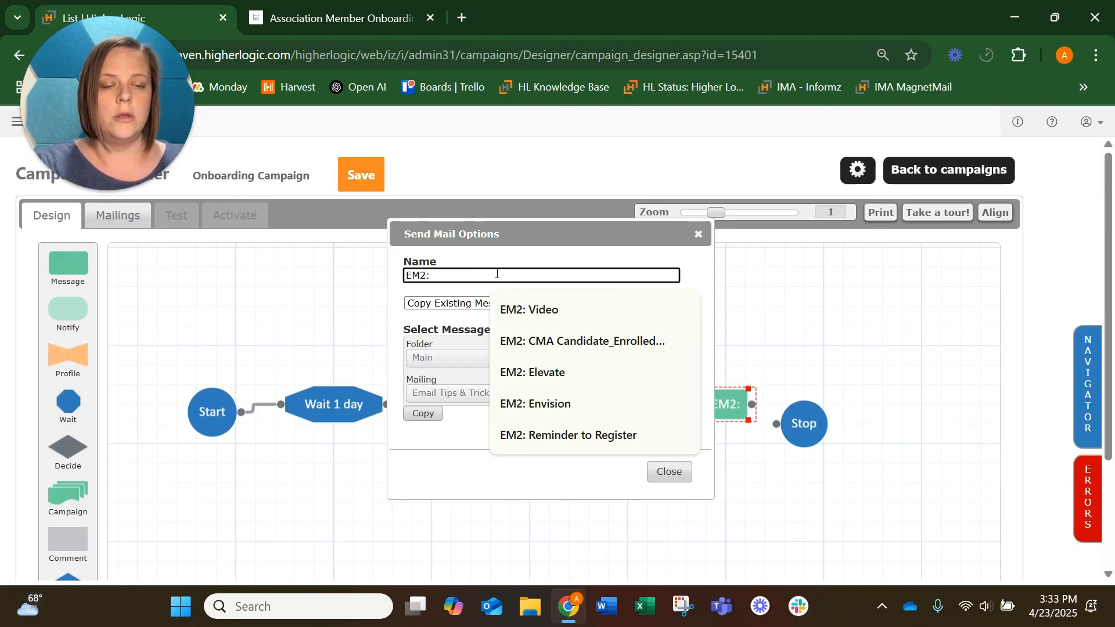
{"action": "type", "text": "W"}
{"action": "key", "text": "BackSpace"}
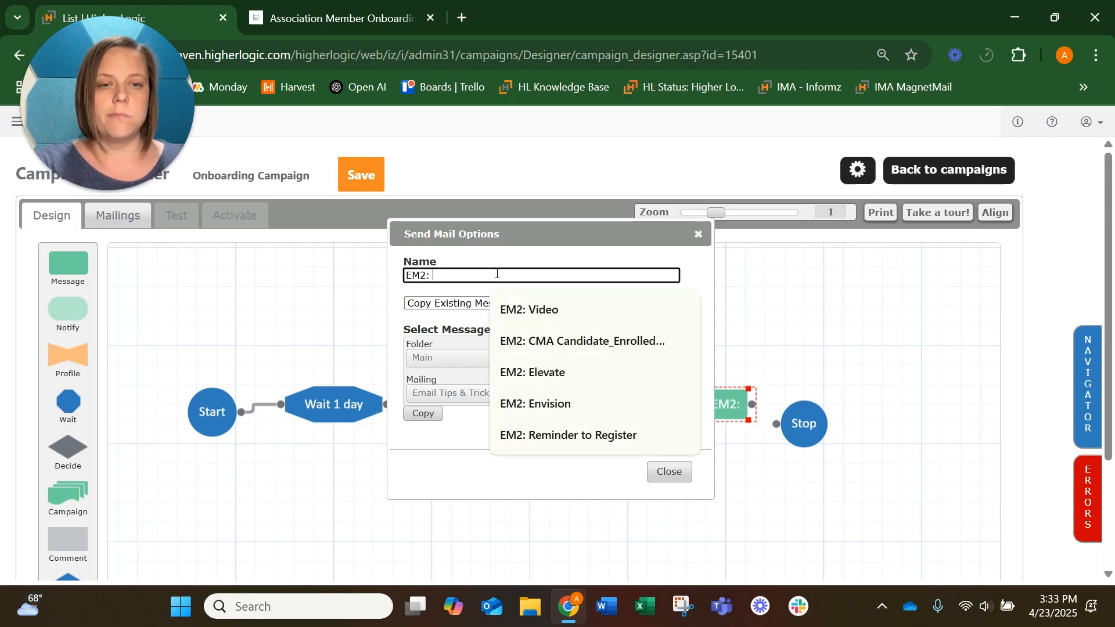
{"action": "type", "text": "Top 5"}
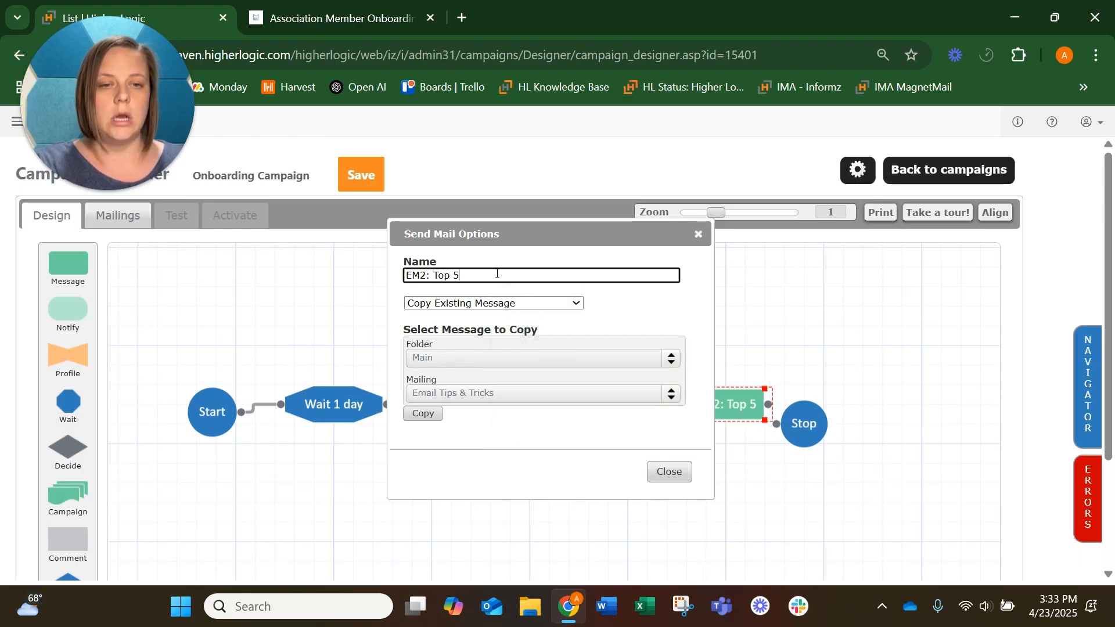
{"action": "type", "text": " Reasons"}
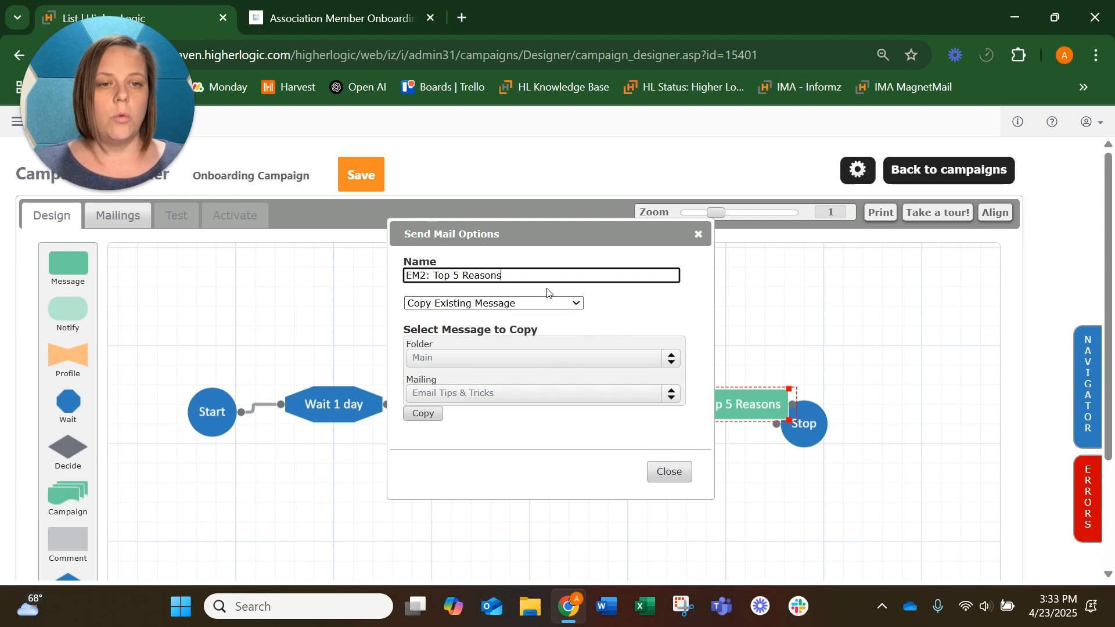
Step: Copy the existing Email Tips & Tricks mailing into the EM2 step and save it in the Message Designer
{"action": "left_click", "coordinate": [486, 358]}
{"action": "left_click", "coordinate": [487, 358]}
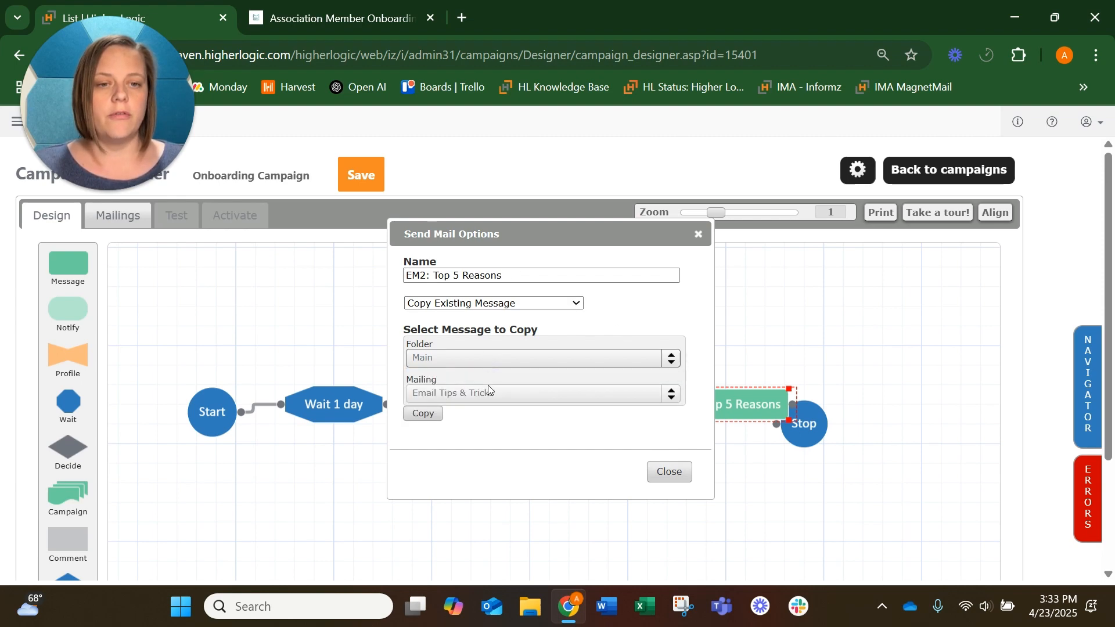
{"action": "left_click", "coordinate": [423, 414]}
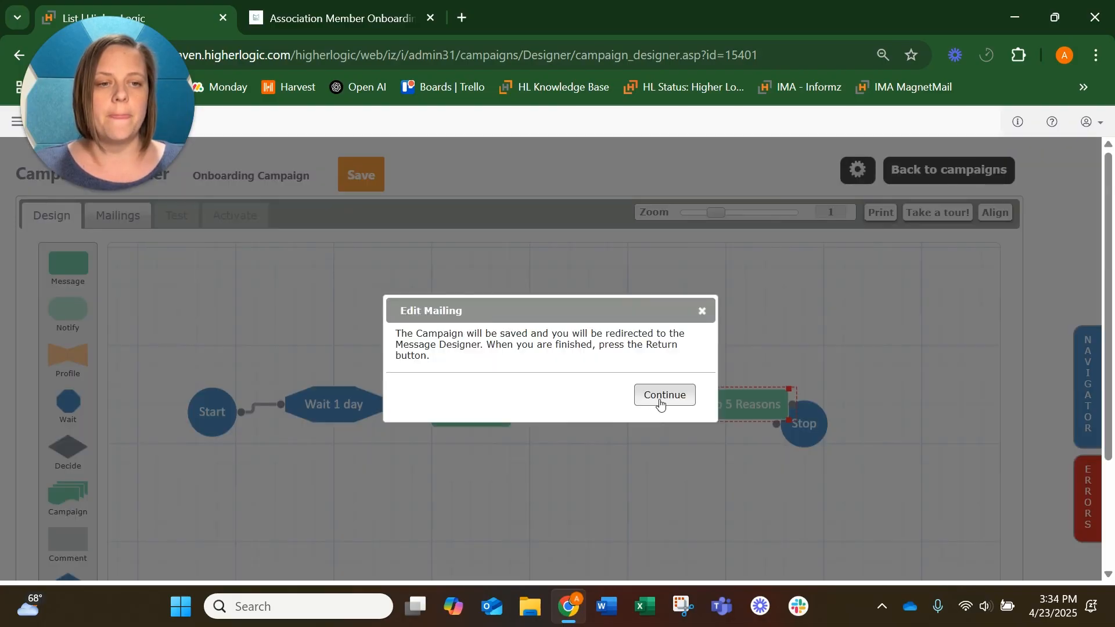
{"action": "left_click", "coordinate": [660, 398]}
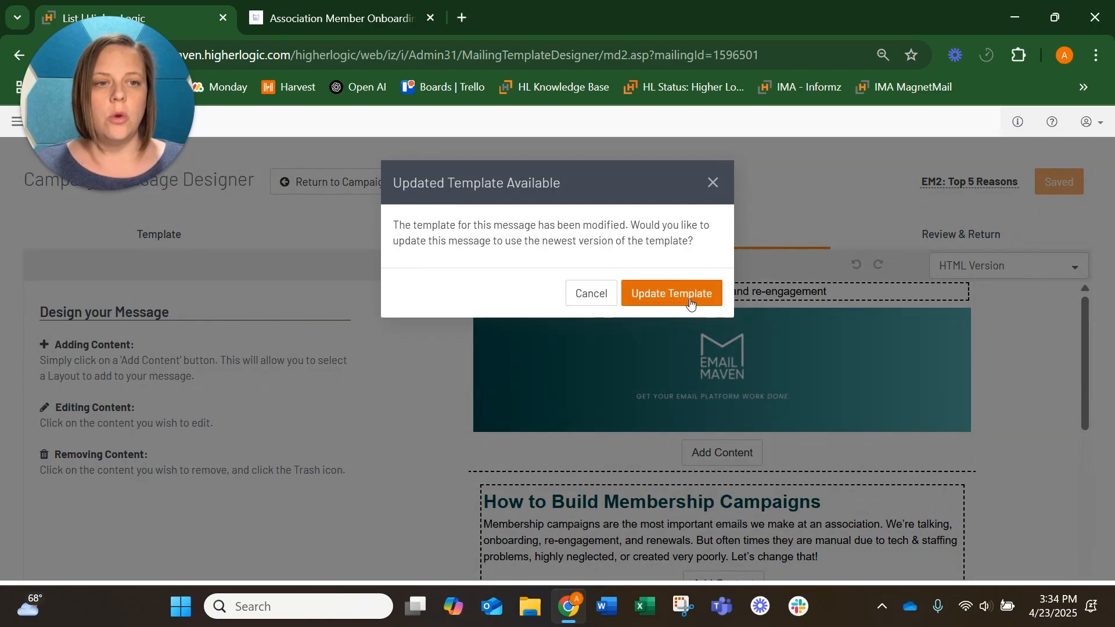
{"action": "left_click", "coordinate": [672, 292]}
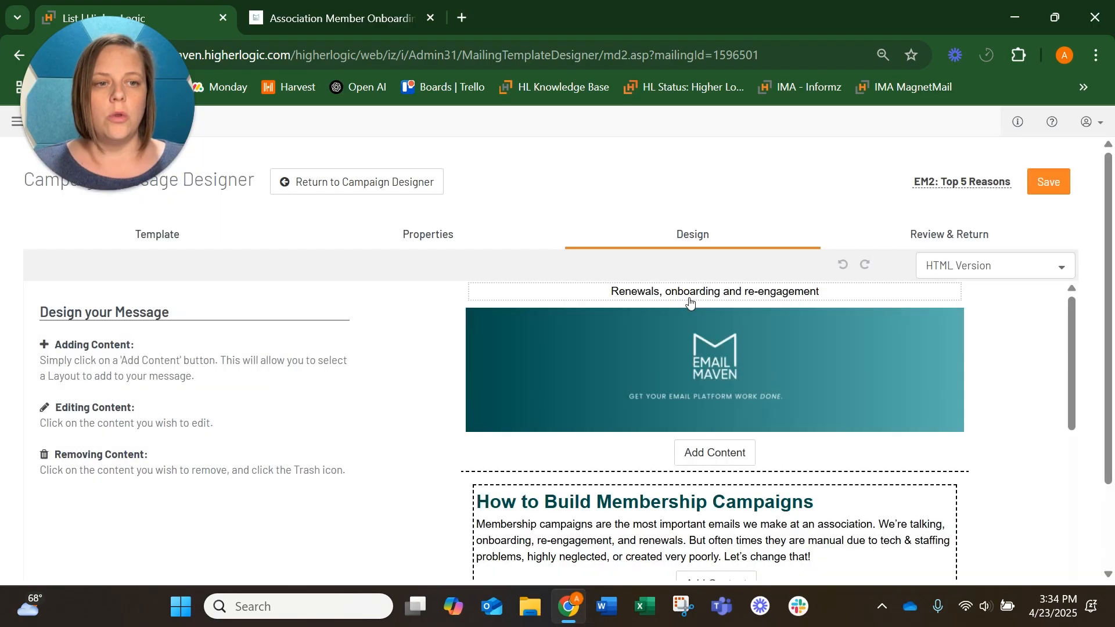
{"action": "left_click", "coordinate": [1031, 175]}
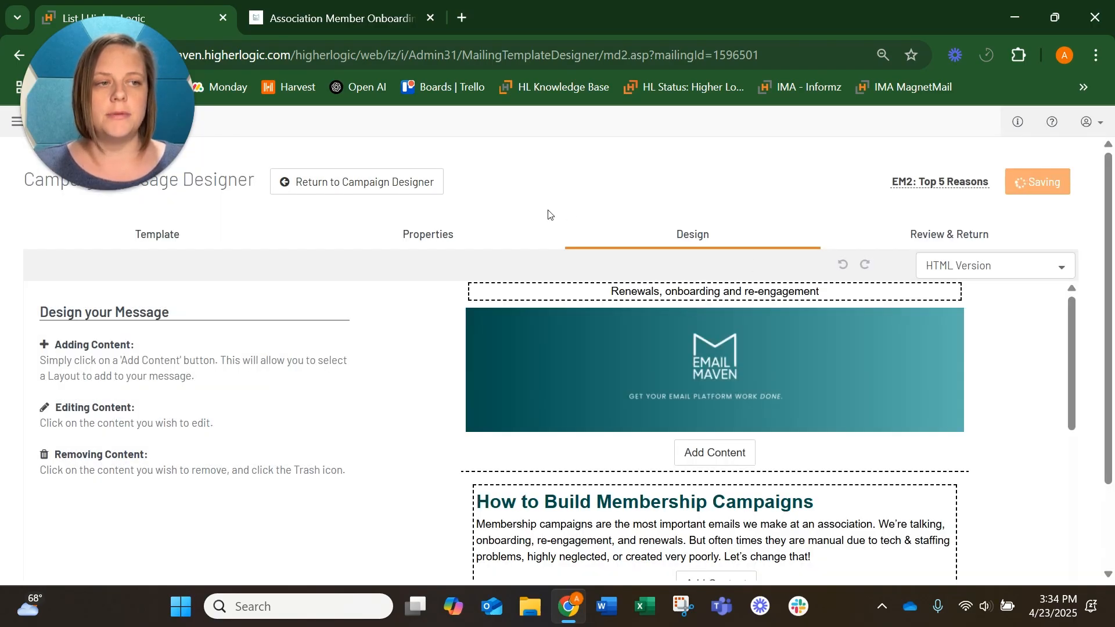
Step: Return to the campaign designer, connect Wait 2 Days to EM2: Top 5 Reasons, and move Stop further aside
{"action": "left_click", "coordinate": [360, 198]}
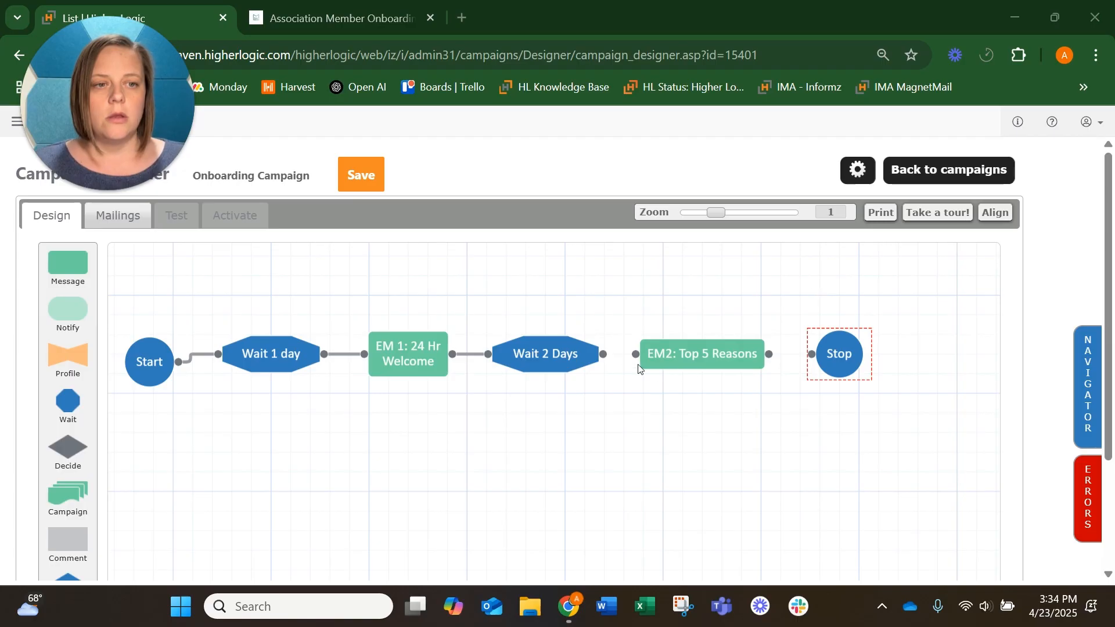
{"action": "left_click_drag", "start_coordinate": [603, 354], "coordinate": [636, 355]}
{"action": "left_click_drag", "start_coordinate": [838, 353], "coordinate": [975, 361]}
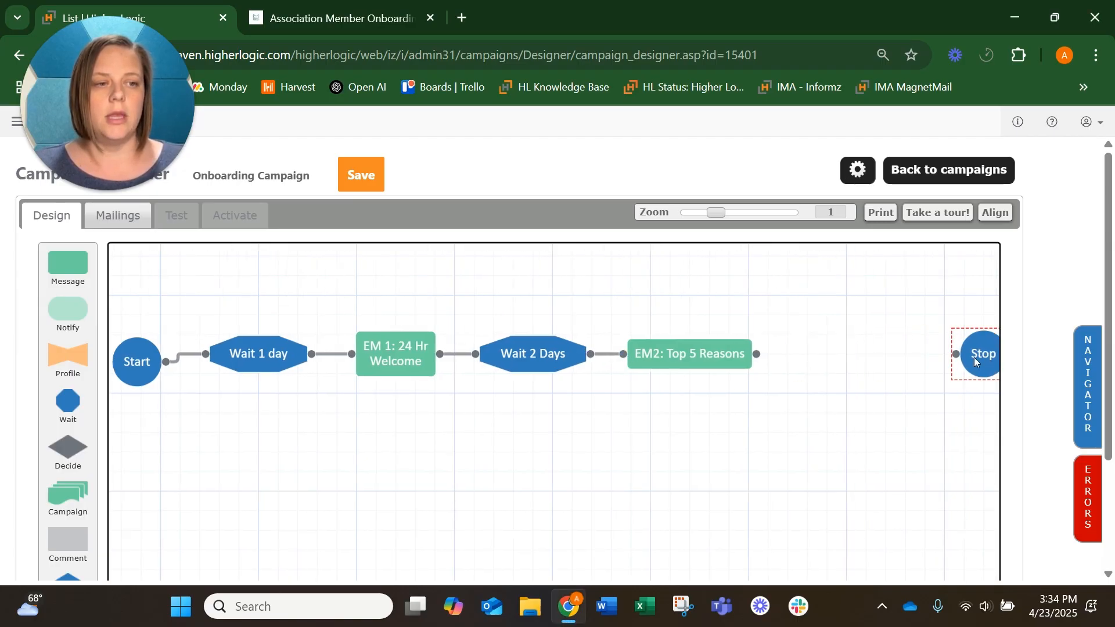
Step: Add a Wait step after EM2 named Wait 1 Week, waiting 1 Weeks and continuing on Any day
{"action": "left_click_drag", "start_coordinate": [620, 442], "coordinate": [600, 456]}
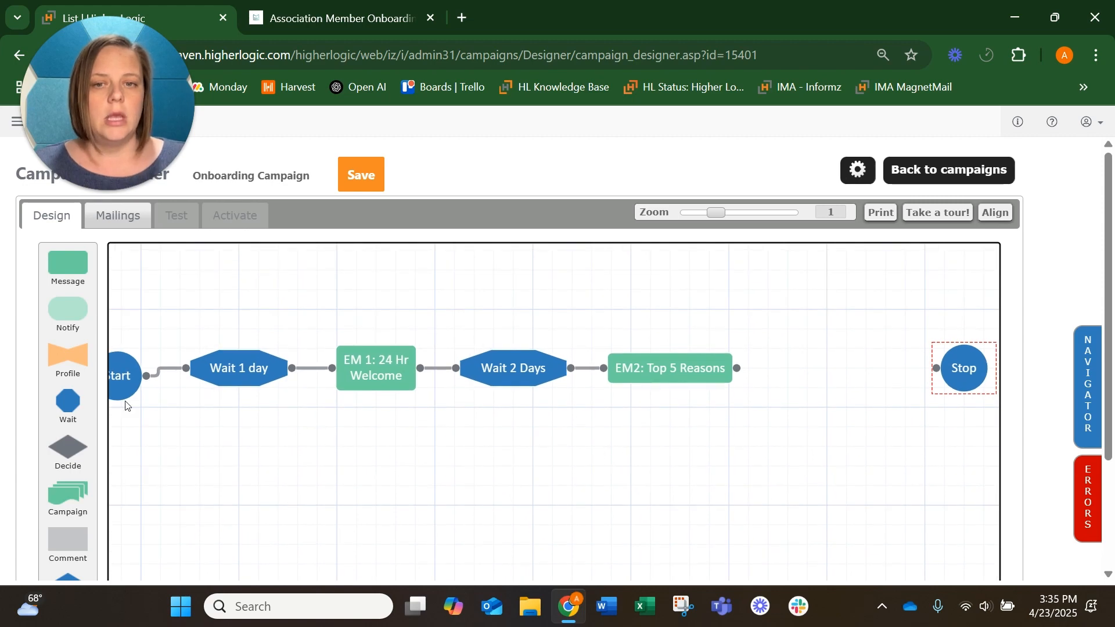
{"action": "left_click_drag", "start_coordinate": [53, 413], "coordinate": [805, 390]}
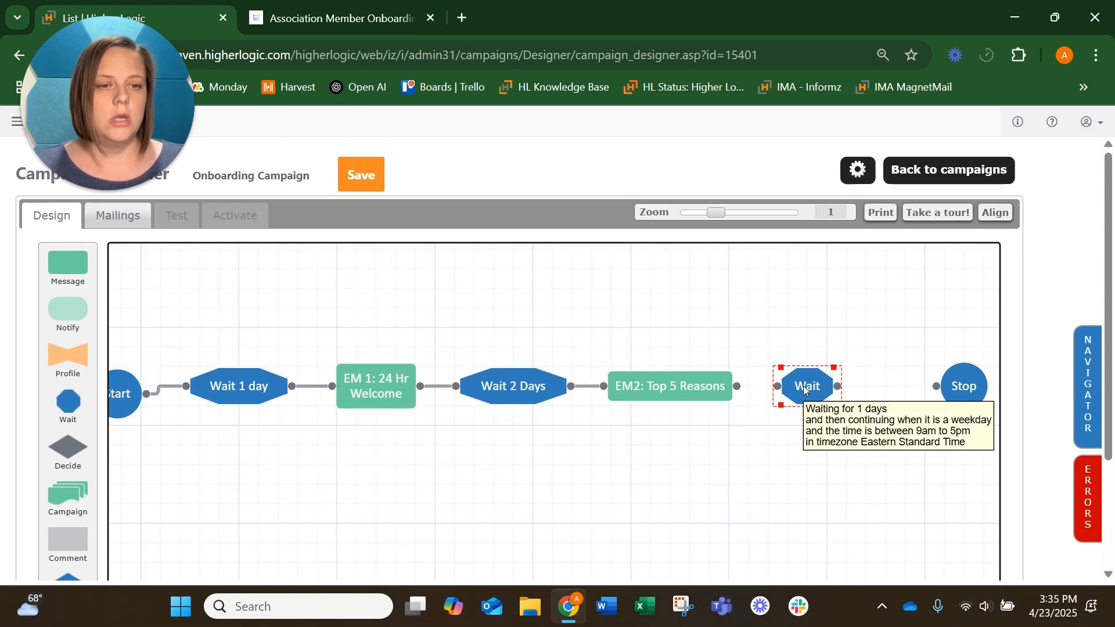
{"action": "double_click", "coordinate": [805, 390]}
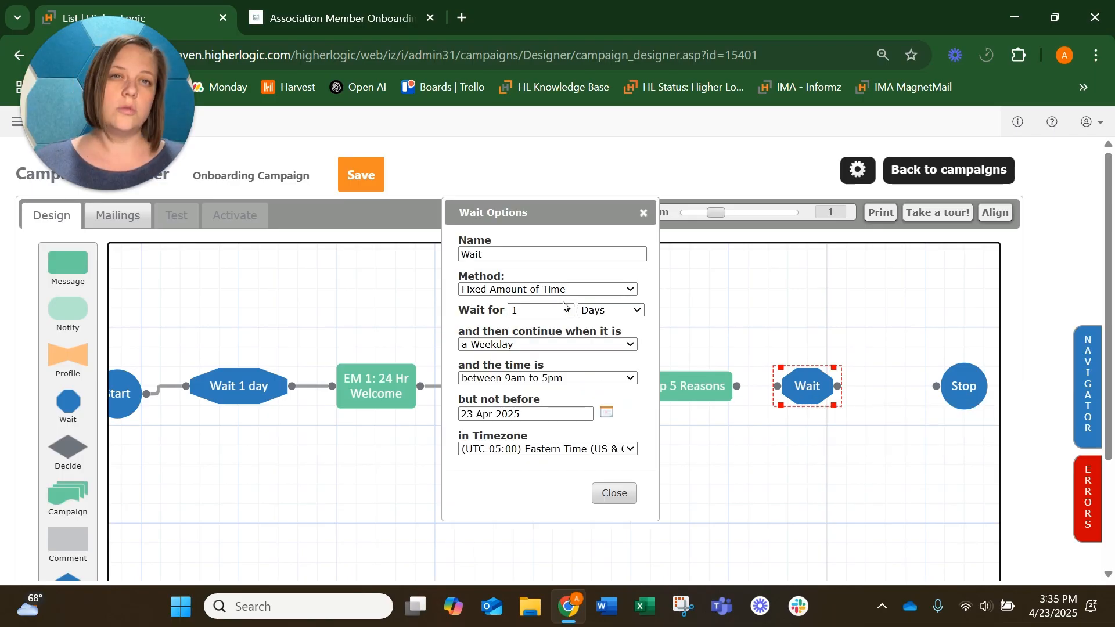
{"action": "left_click", "coordinate": [586, 310]}
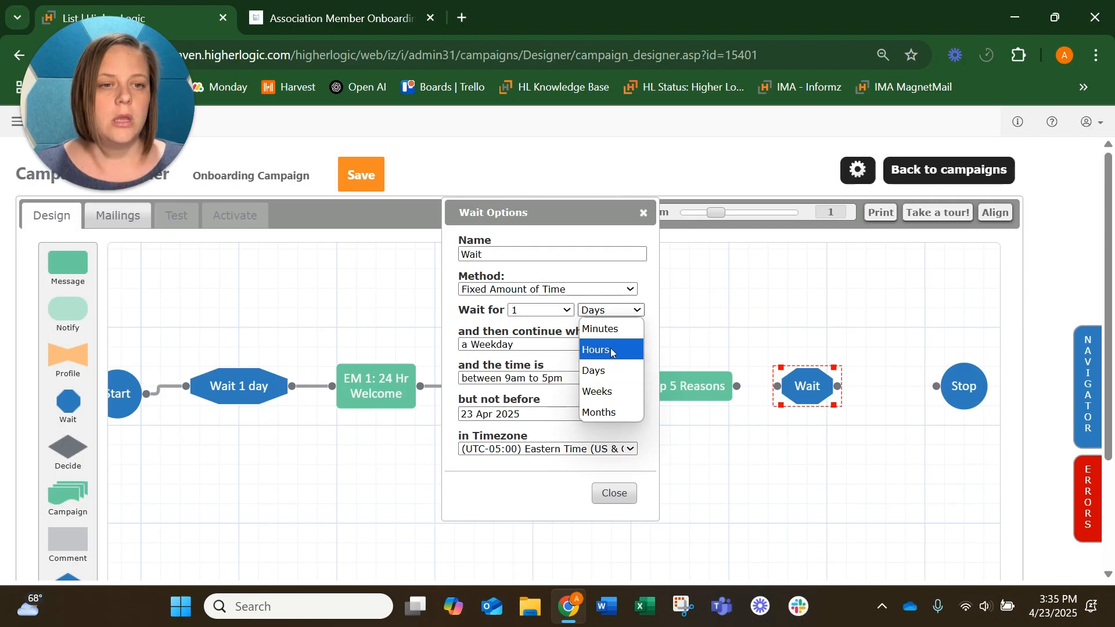
{"action": "left_click", "coordinate": [607, 392]}
{"action": "left_click", "coordinate": [498, 259]}
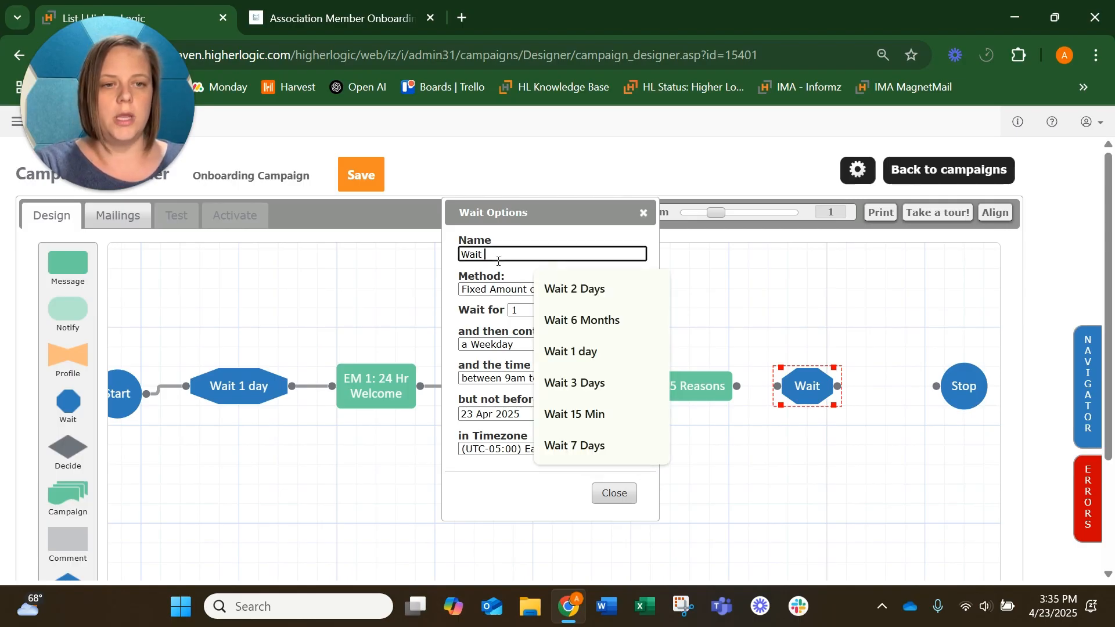
{"action": "type", "text": "1 W"}
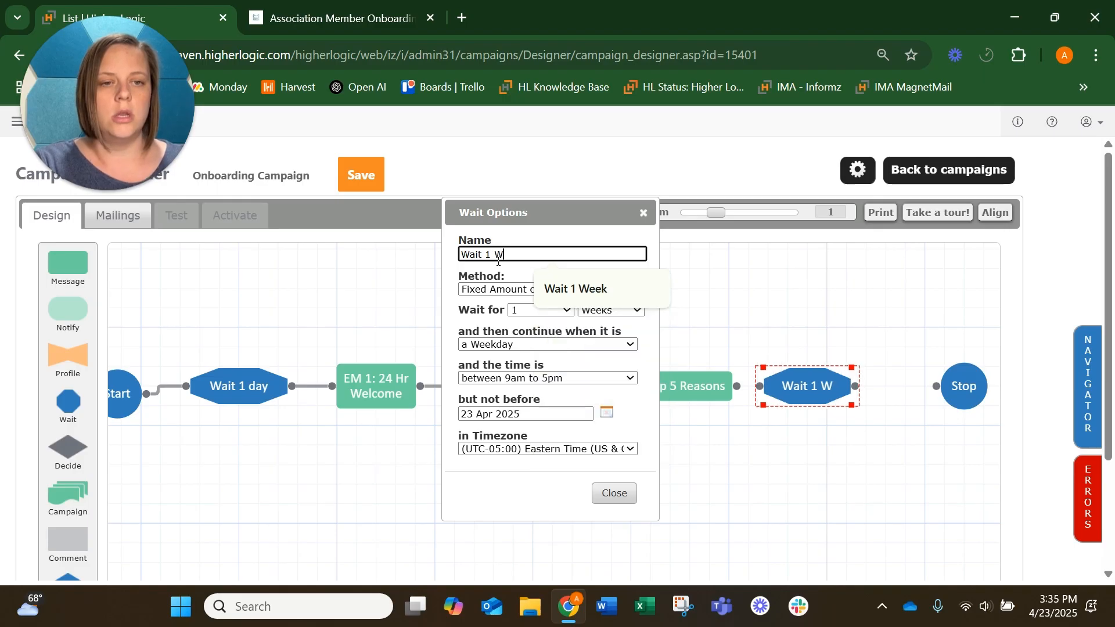
{"action": "left_click", "coordinate": [560, 286]}
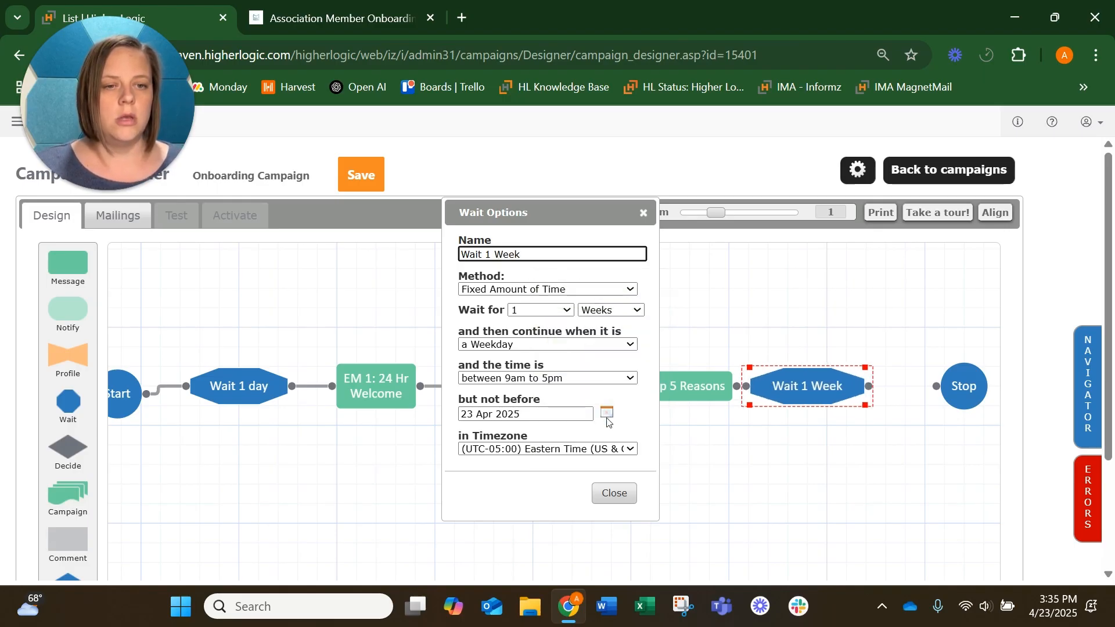
{"action": "left_click", "coordinate": [548, 347]}
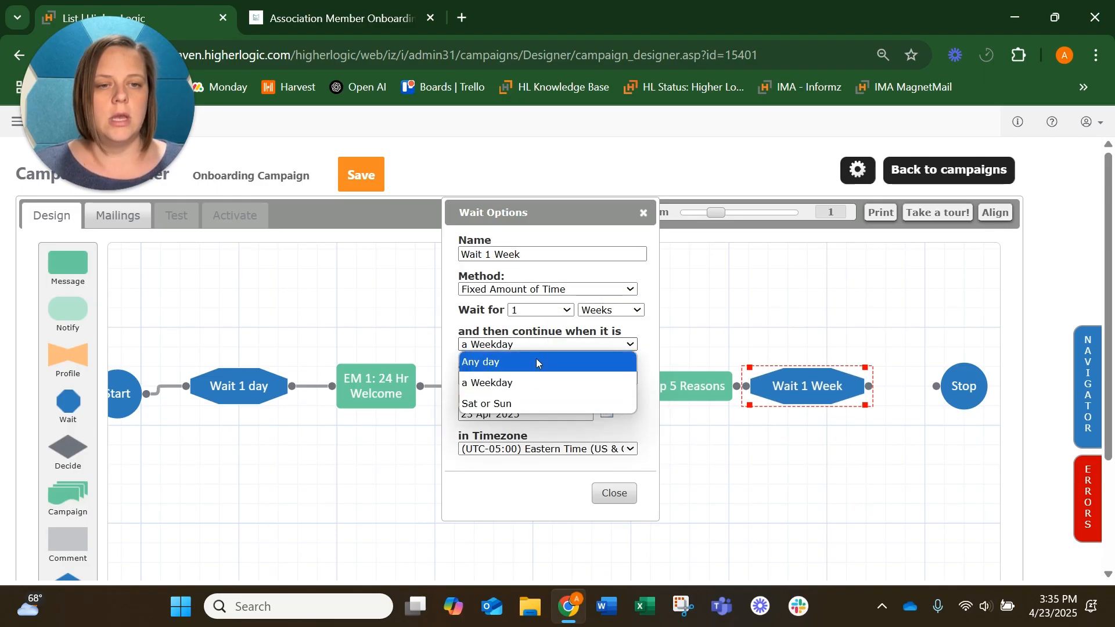
{"action": "left_click", "coordinate": [537, 362]}
{"action": "left_click", "coordinate": [614, 493]}
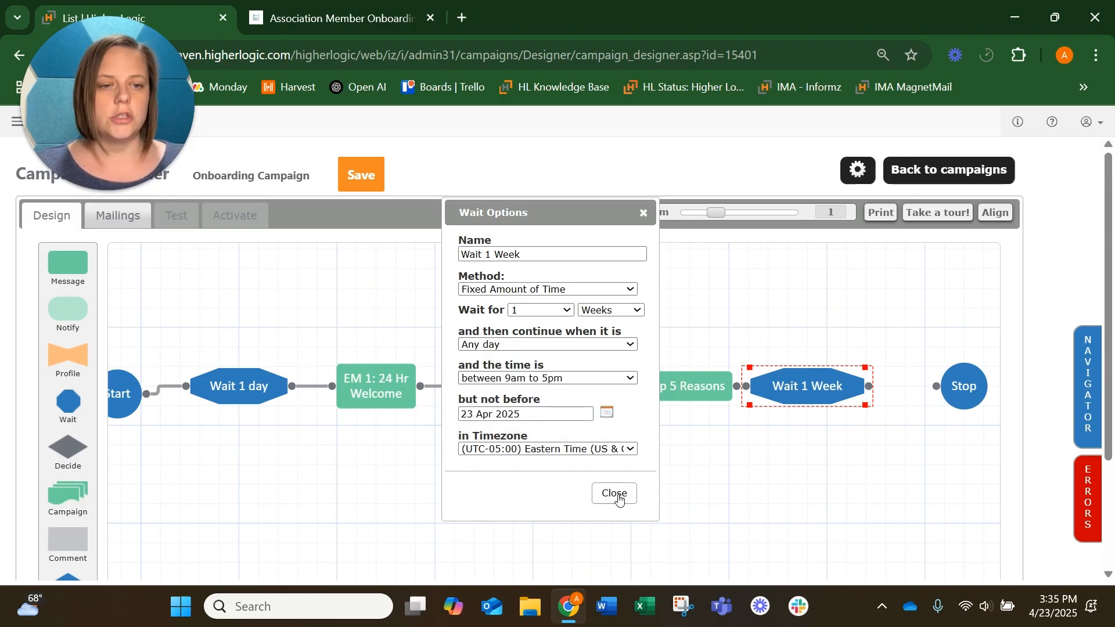
Step: Move Stop to the end and connect EM2: Top 5 Reasons to the Wait 1 Week step
{"action": "left_click_drag", "start_coordinate": [983, 386], "coordinate": [1030, 389]}
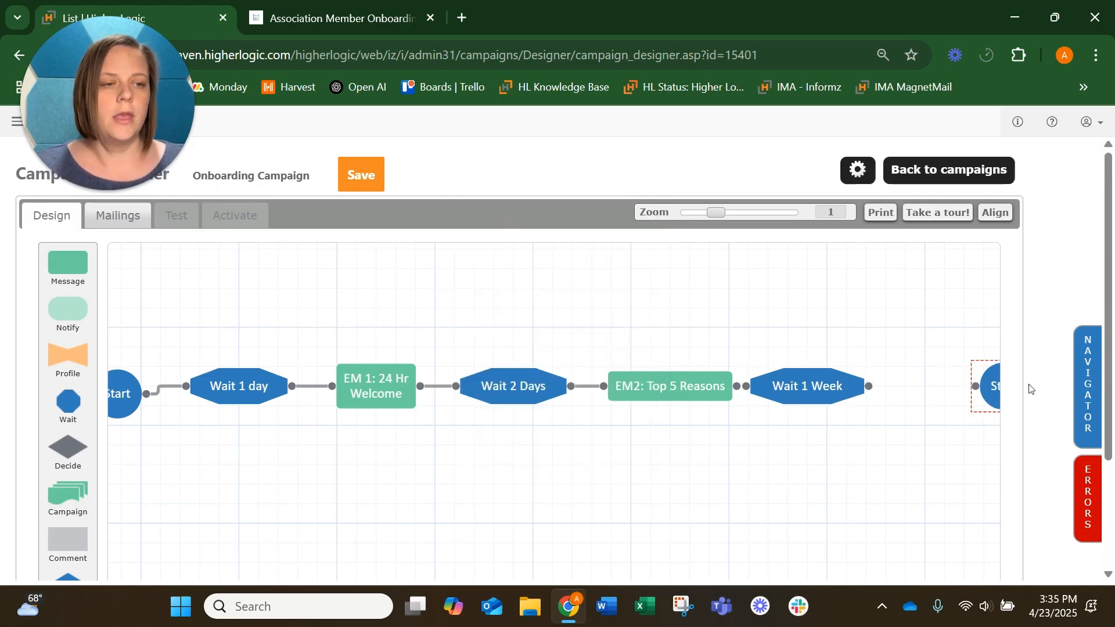
{"action": "left_click_drag", "start_coordinate": [795, 437], "coordinate": [822, 444]}
{"action": "left_click_drag", "start_coordinate": [767, 399], "coordinate": [787, 400]}
{"action": "left_click_drag", "start_coordinate": [713, 399], "coordinate": [727, 394]}
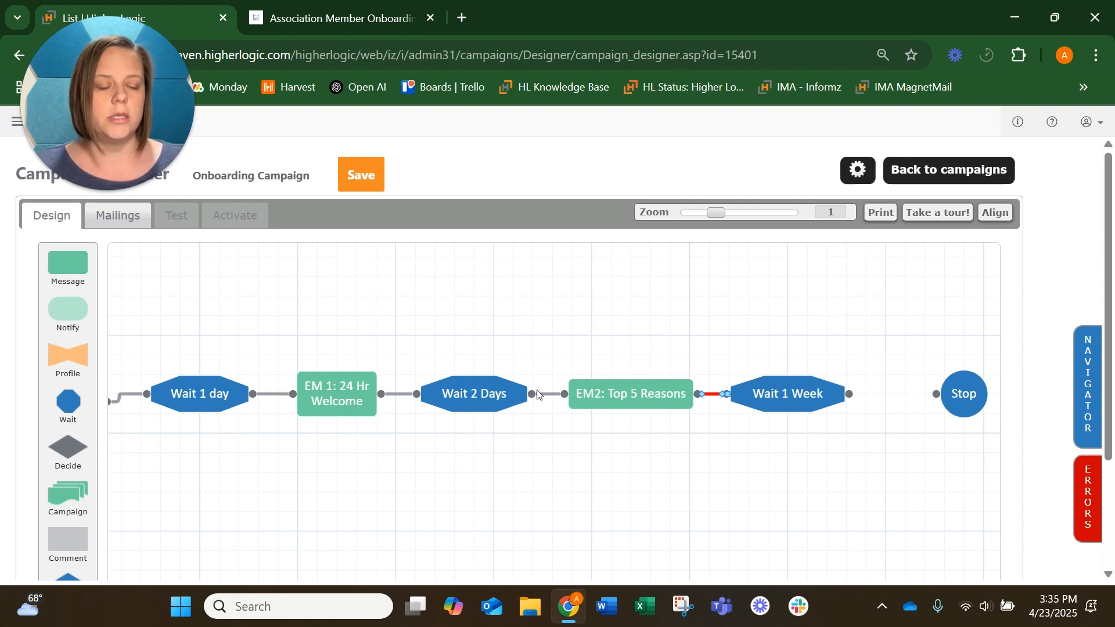
Step: Connect Wait 1 Week to Stop, delete that connection, and review the campaign errors list
{"action": "left_click_drag", "start_coordinate": [981, 398], "coordinate": [936, 399]}
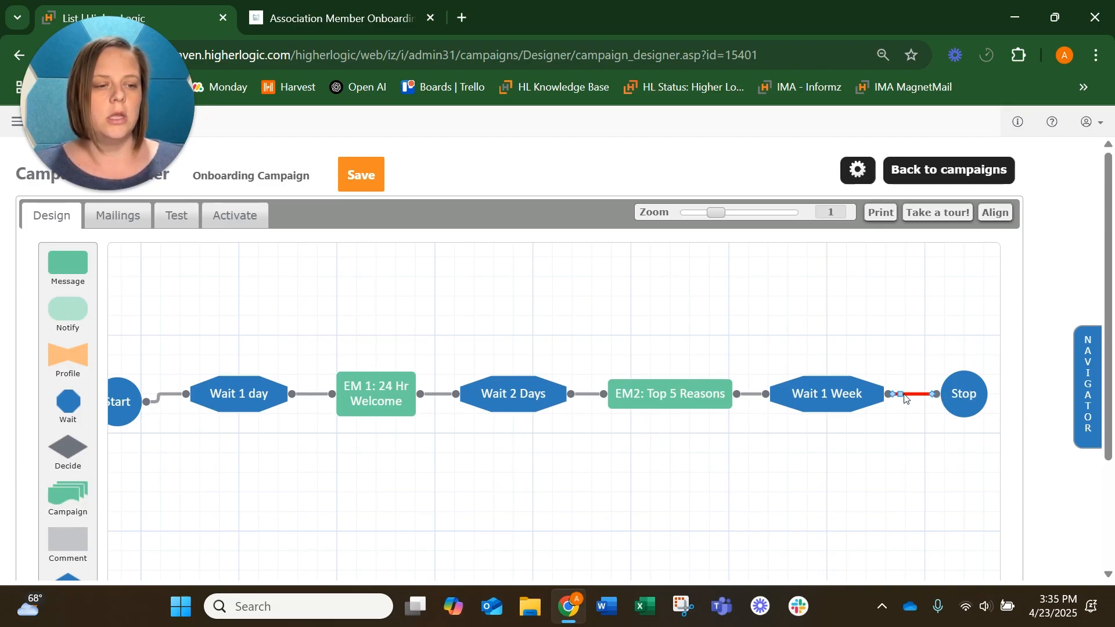
{"action": "key", "text": "Delete"}
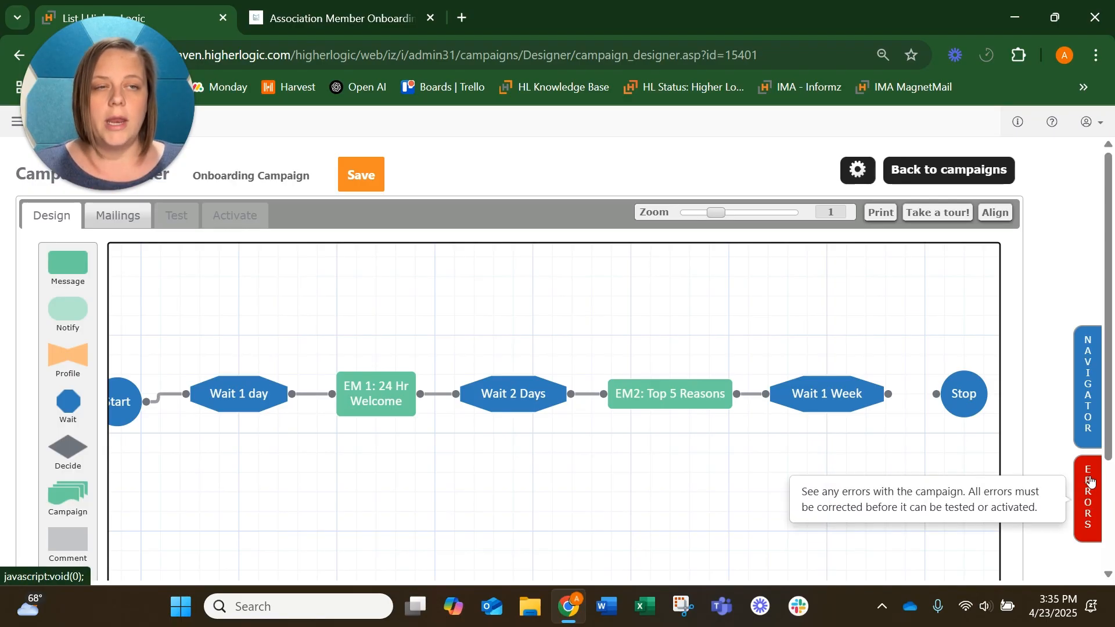
{"action": "left_click", "coordinate": [1087, 505]}
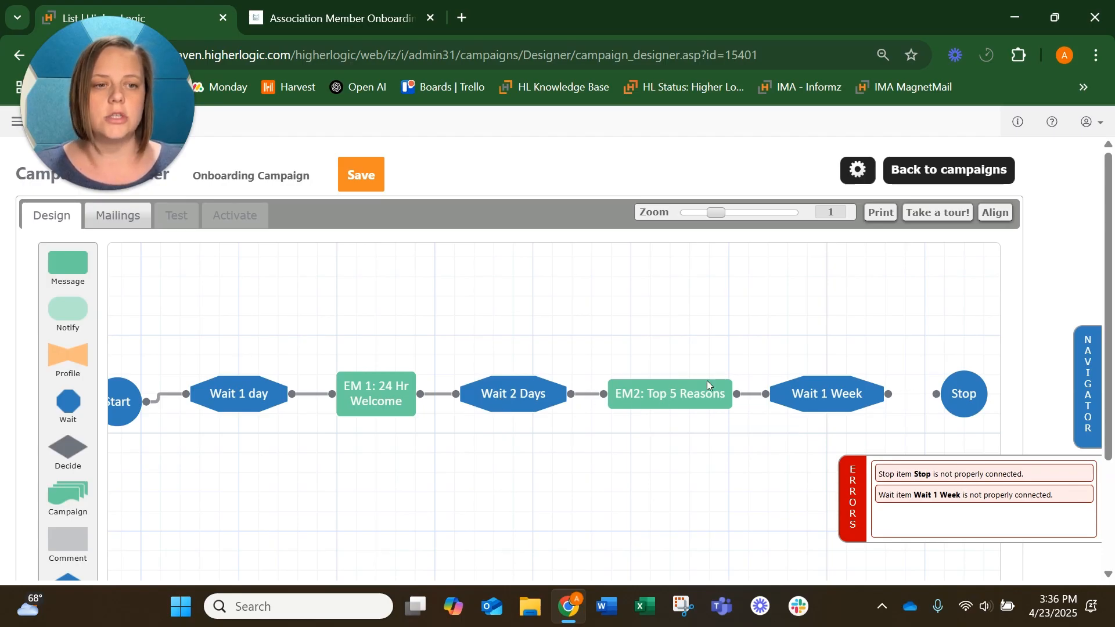
{"action": "left_click", "coordinate": [852, 511]}
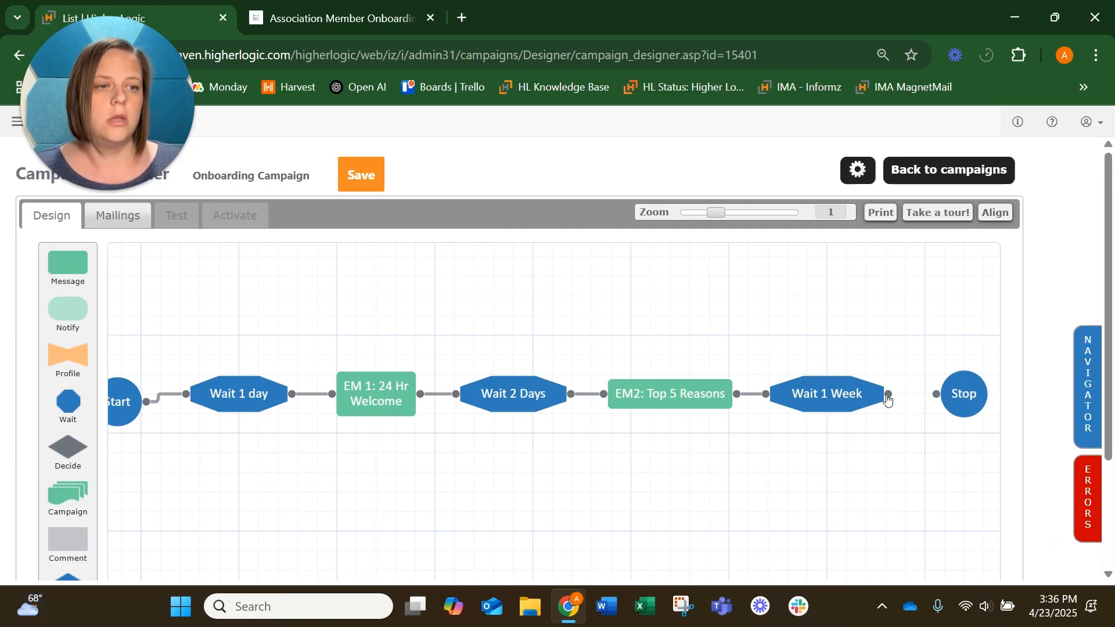
Step: Connect Wait 1 Week to Stop and save the campaign
{"action": "left_click_drag", "start_coordinate": [888, 395], "coordinate": [936, 399]}
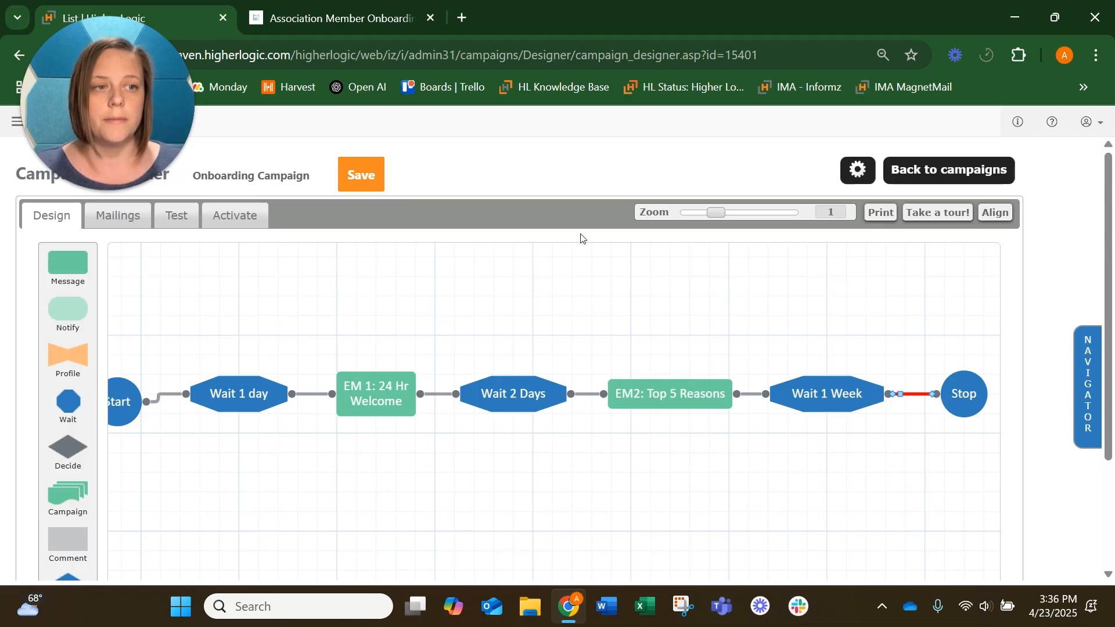
{"action": "left_click", "coordinate": [364, 175]}
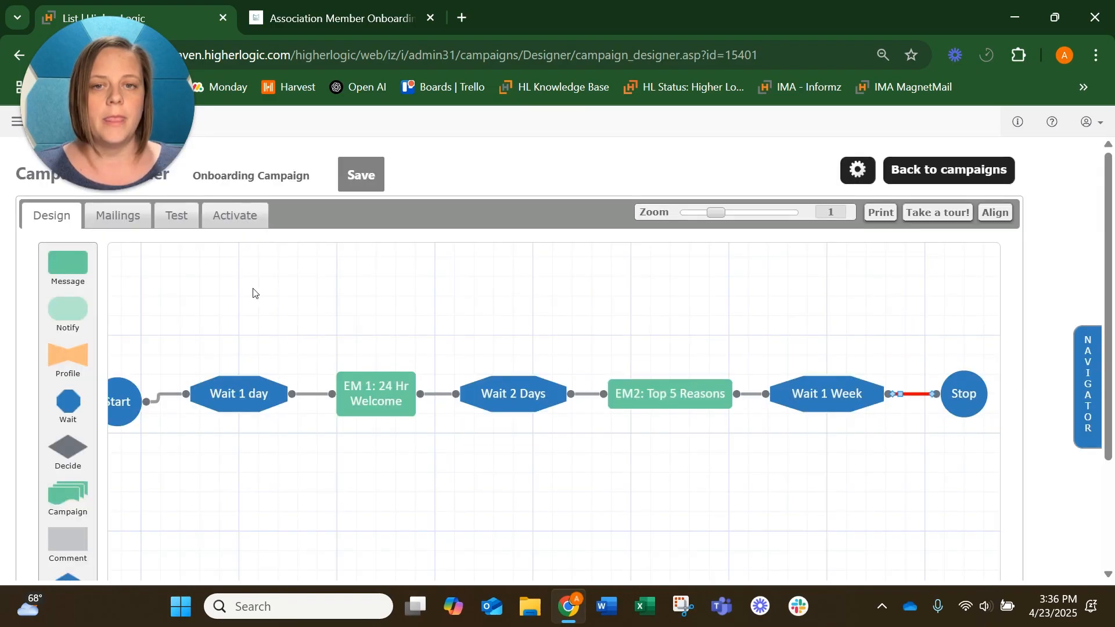
Step: Review the campaign's Mailings list and Test options
{"action": "left_click", "coordinate": [114, 220]}
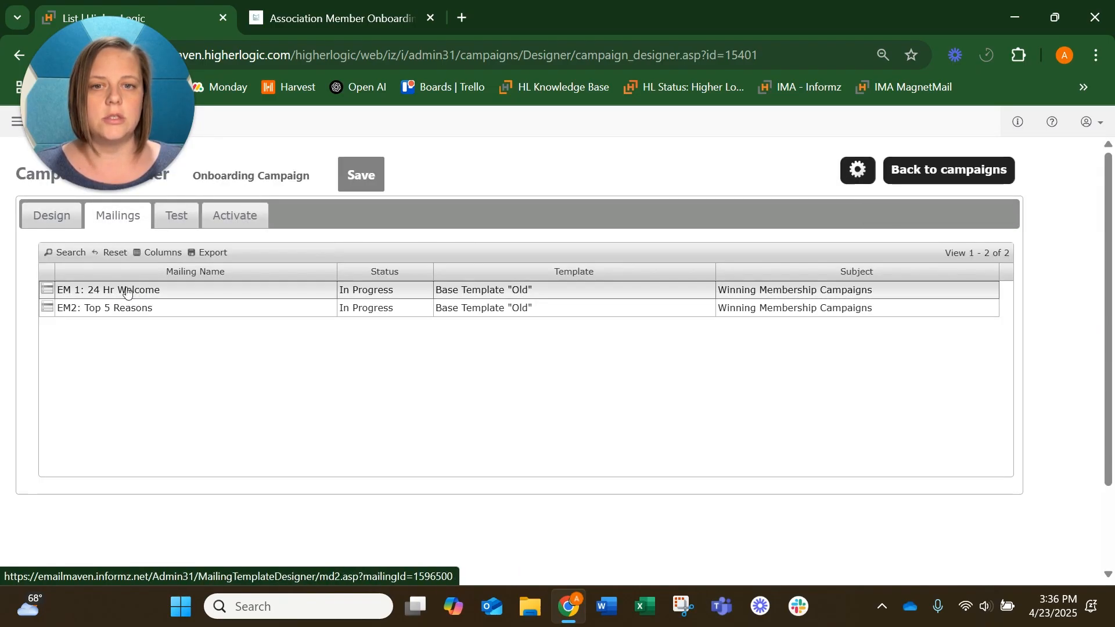
{"action": "left_click", "coordinate": [169, 219]}
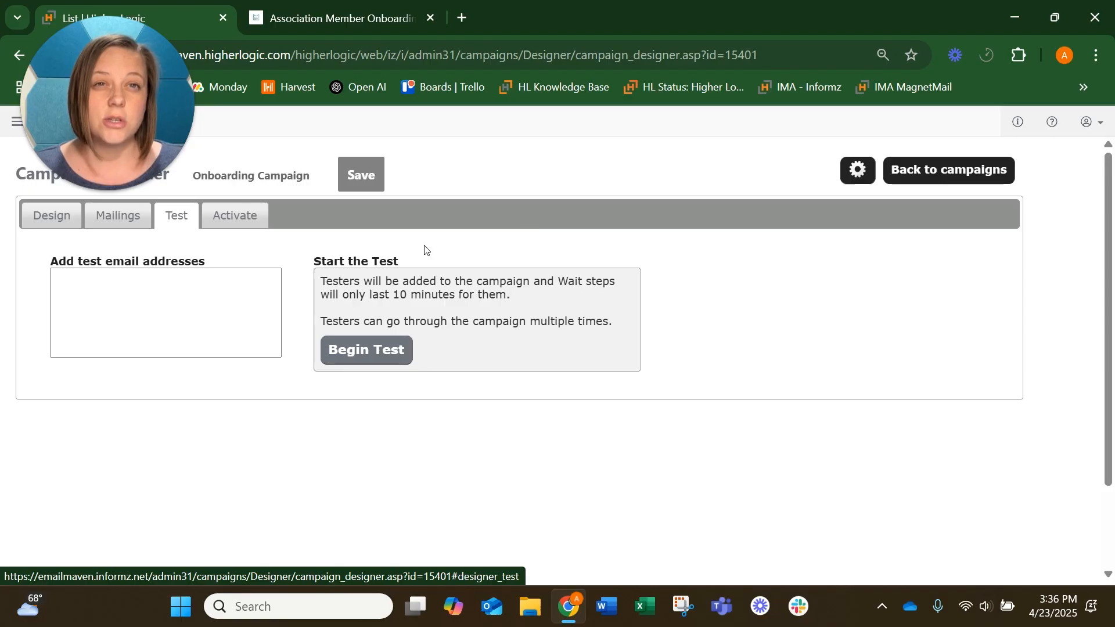
Step: On the activation settings, choose Add Subscribers Over Time for when subscribers are added
{"action": "left_click", "coordinate": [227, 214]}
{"action": "scroll", "coordinate": [711, 260], "scroll_direction": "down", "scroll_amount": 1}
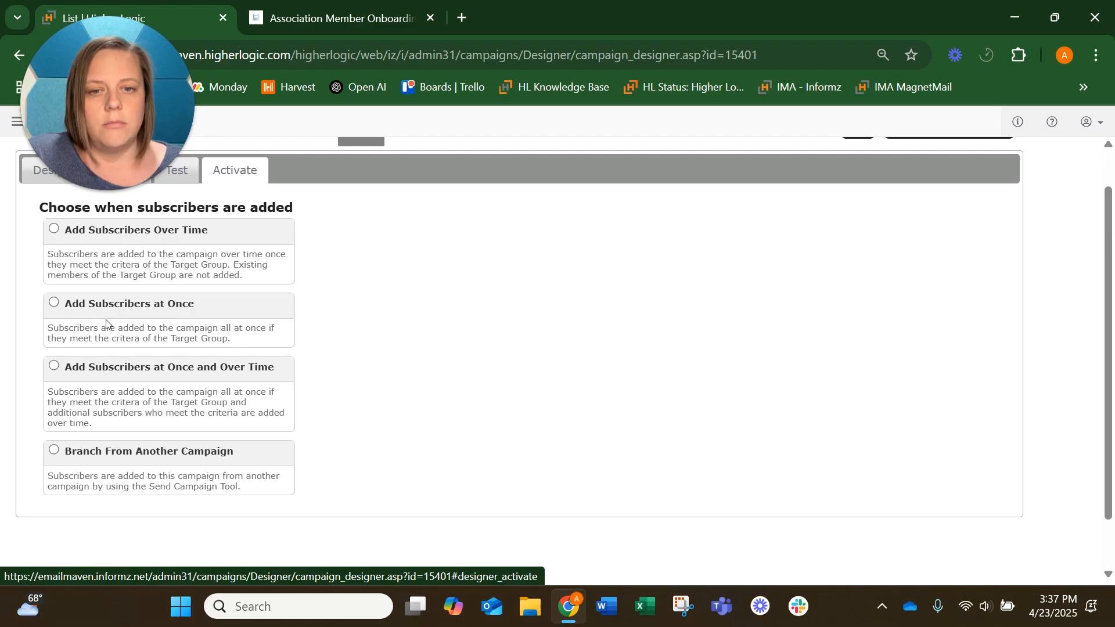
{"action": "left_click", "coordinate": [53, 230]}
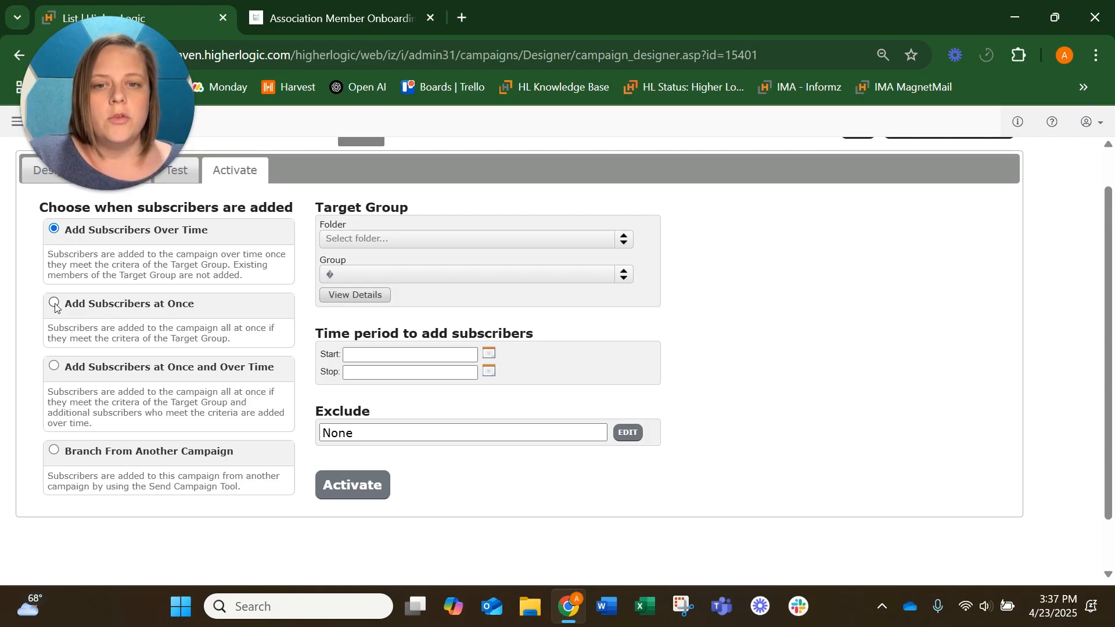
{"action": "left_click", "coordinate": [54, 366]}
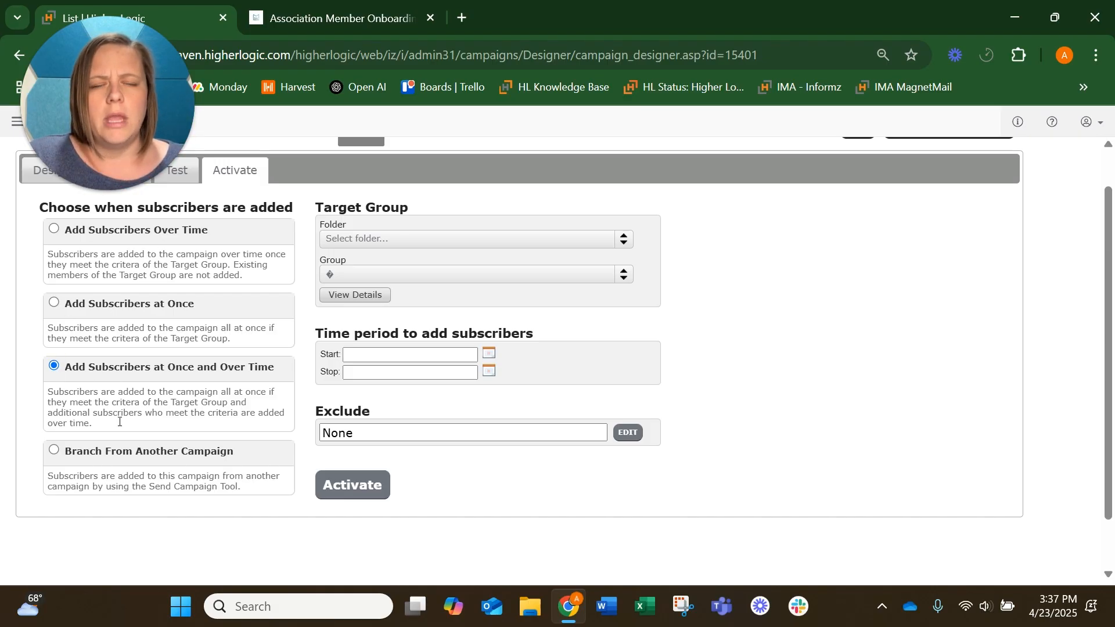
{"action": "left_click", "coordinate": [54, 229]}
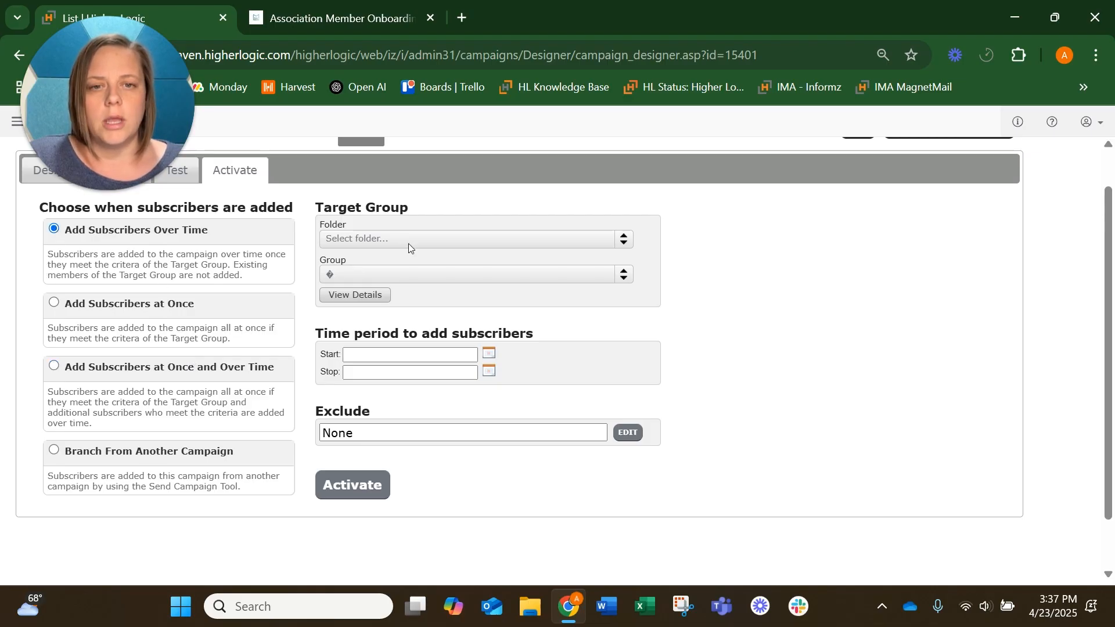
{"action": "left_click", "coordinate": [396, 236]}
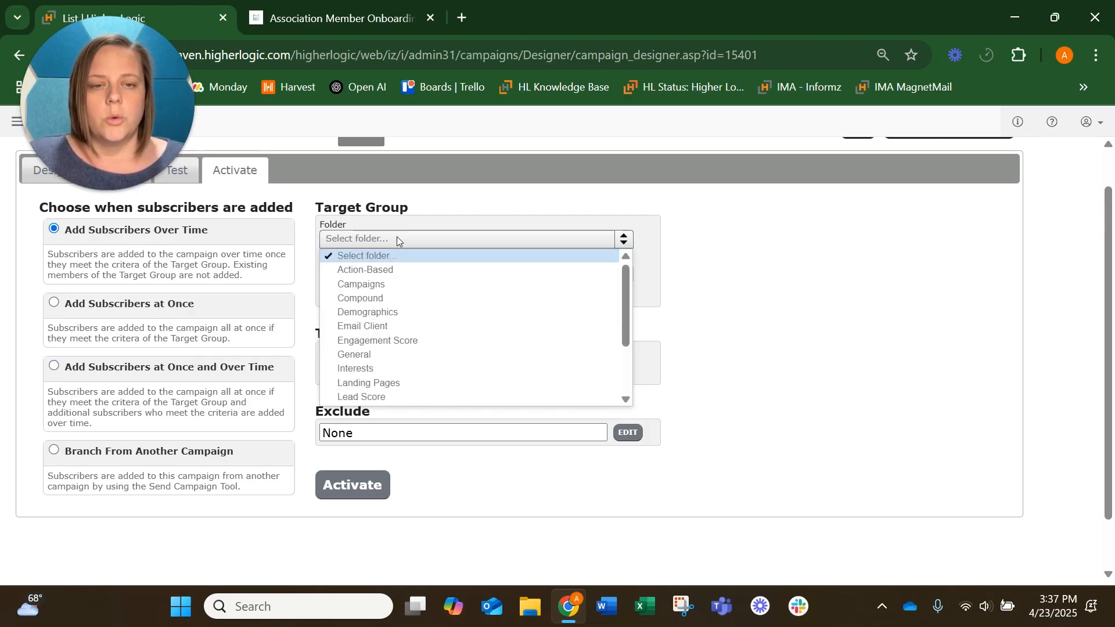
{"action": "left_click", "coordinate": [396, 236]}
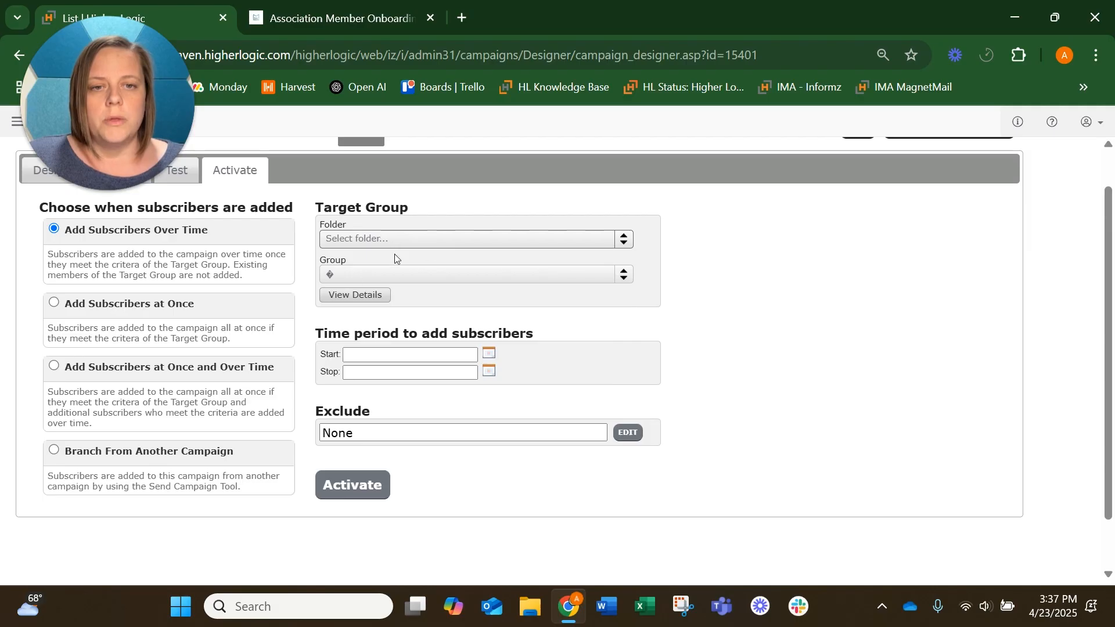
Step: Set the subscriber time period start to 24 Apr 2025 3:36 PM
{"action": "left_click", "coordinate": [489, 353]}
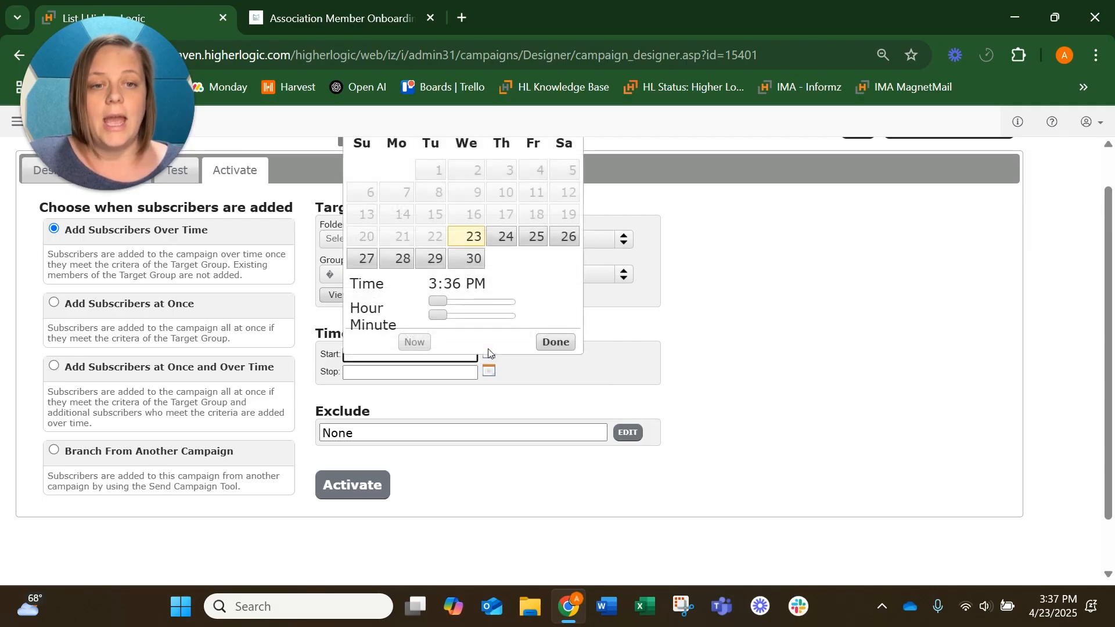
{"action": "left_click", "coordinate": [495, 238]}
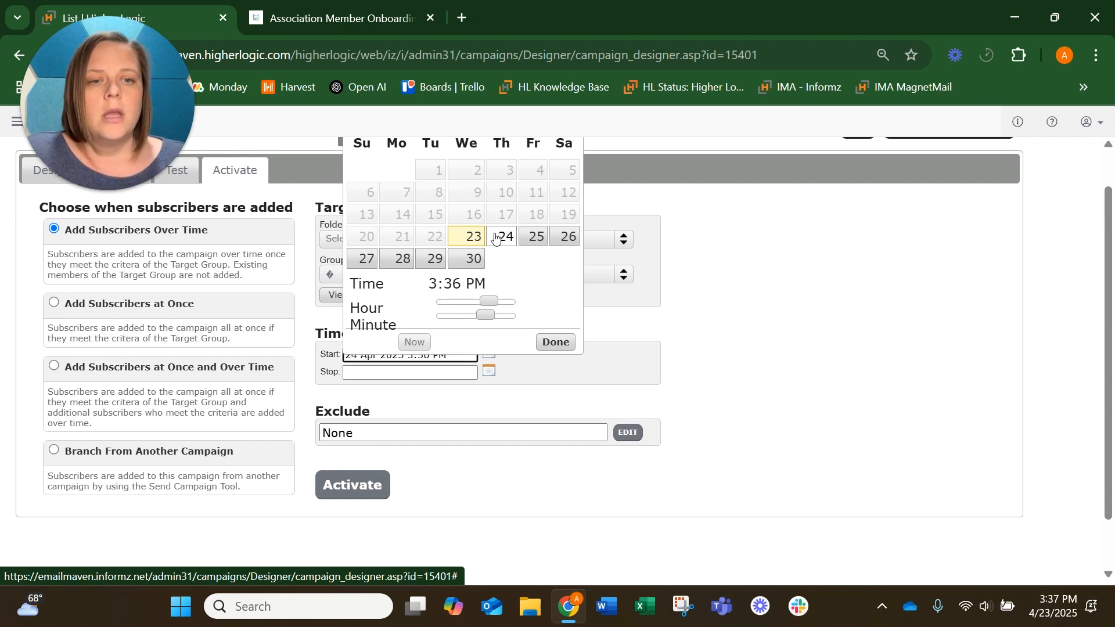
{"action": "left_click", "coordinate": [555, 343]}
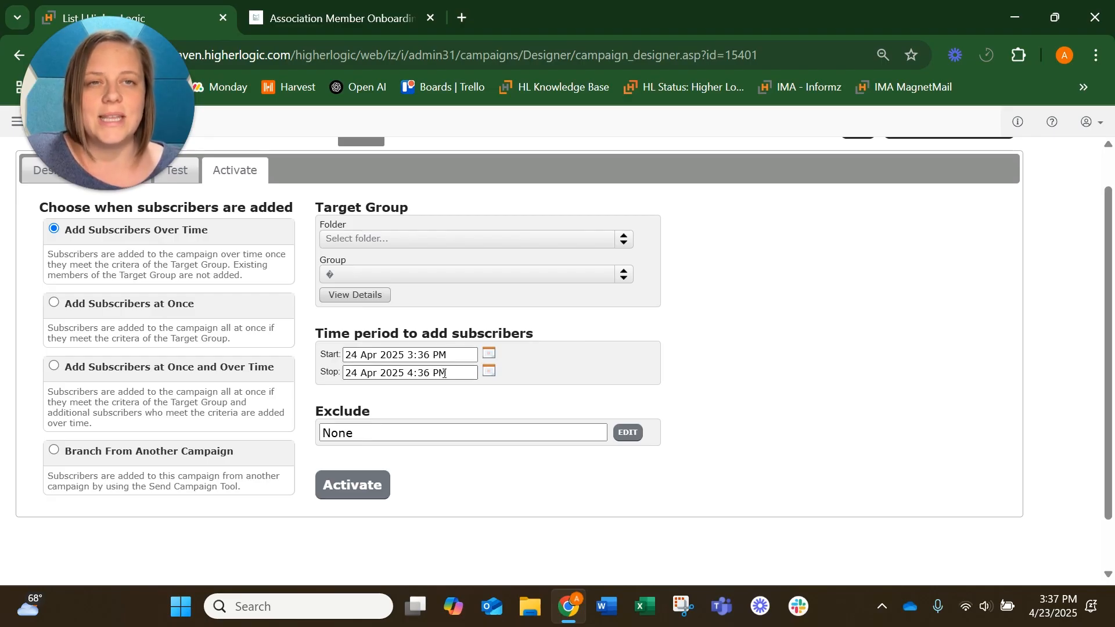
Step: Set the subscriber time period stop date to 31 Oct 2026 4:36 PM
{"action": "left_click", "coordinate": [488, 371]}
{"action": "scroll", "coordinate": [553, 207], "scroll_direction": "up", "scroll_amount": 1}
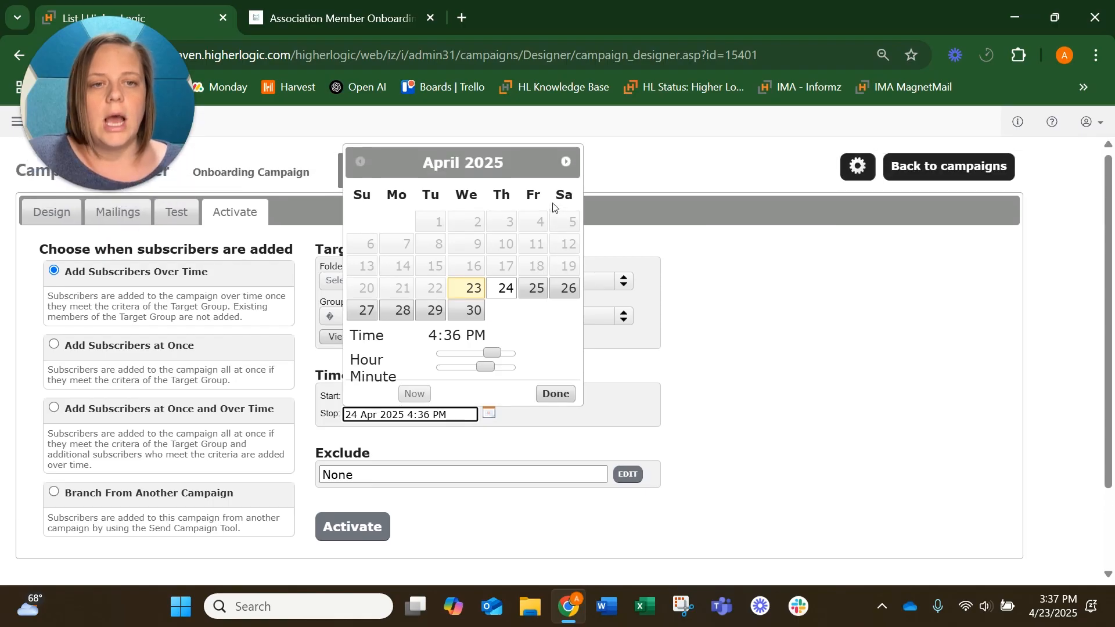
{"action": "left_click", "coordinate": [565, 161]}
{"action": "left_click", "coordinate": [565, 160]}
{"action": "left_click", "coordinate": [565, 161]}
{"action": "left_click", "coordinate": [565, 161]}
{"action": "double_click", "coordinate": [565, 161]}
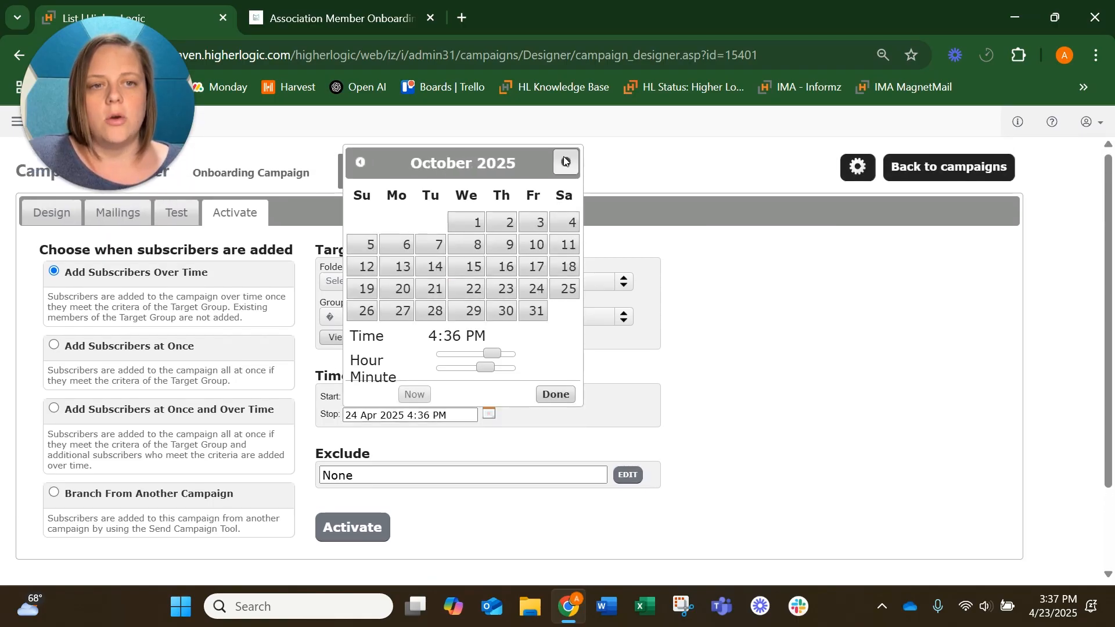
{"action": "triple_click", "coordinate": [565, 160]}
{"action": "triple_click", "coordinate": [565, 161]}
{"action": "double_click", "coordinate": [565, 160]}
{"action": "left_click", "coordinate": [565, 160]}
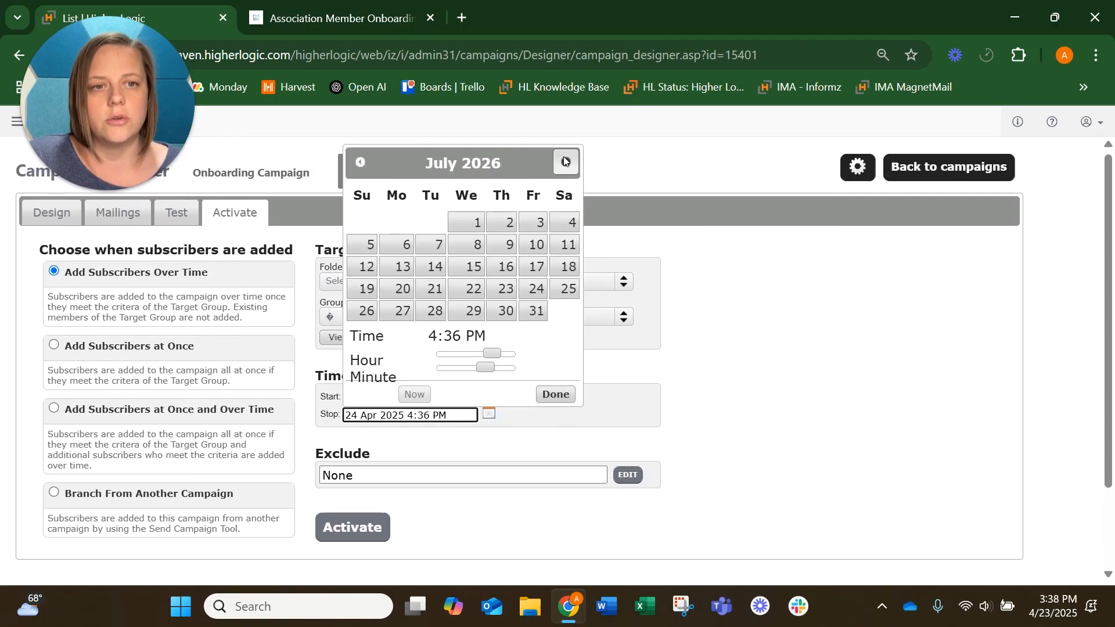
{"action": "double_click", "coordinate": [565, 161]}
{"action": "left_click", "coordinate": [565, 161]}
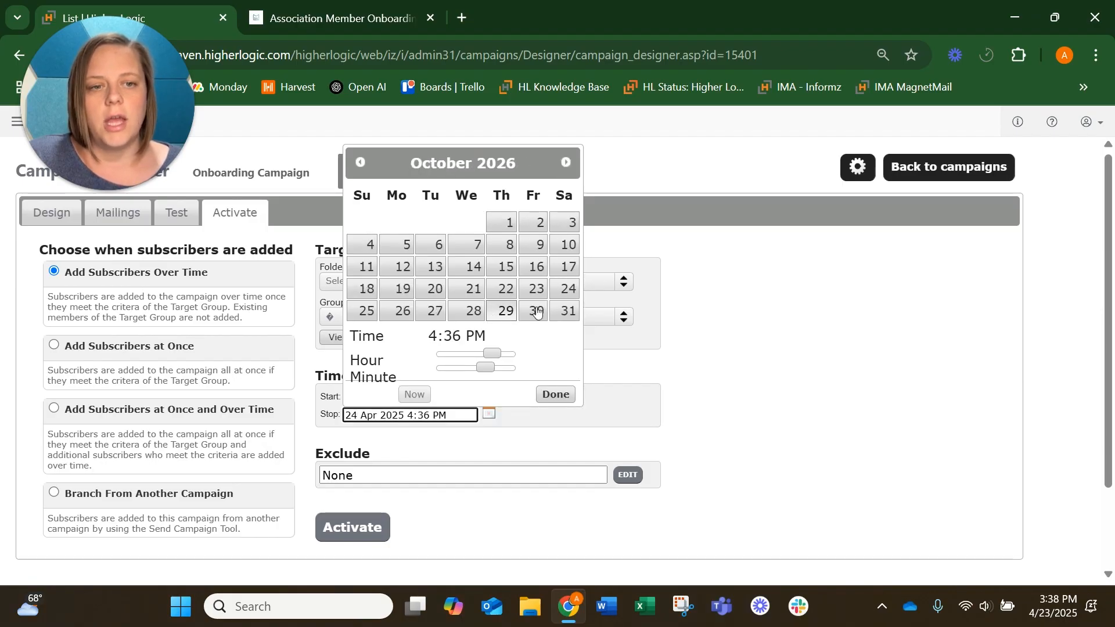
{"action": "left_click", "coordinate": [565, 311]}
{"action": "left_click", "coordinate": [570, 394]}
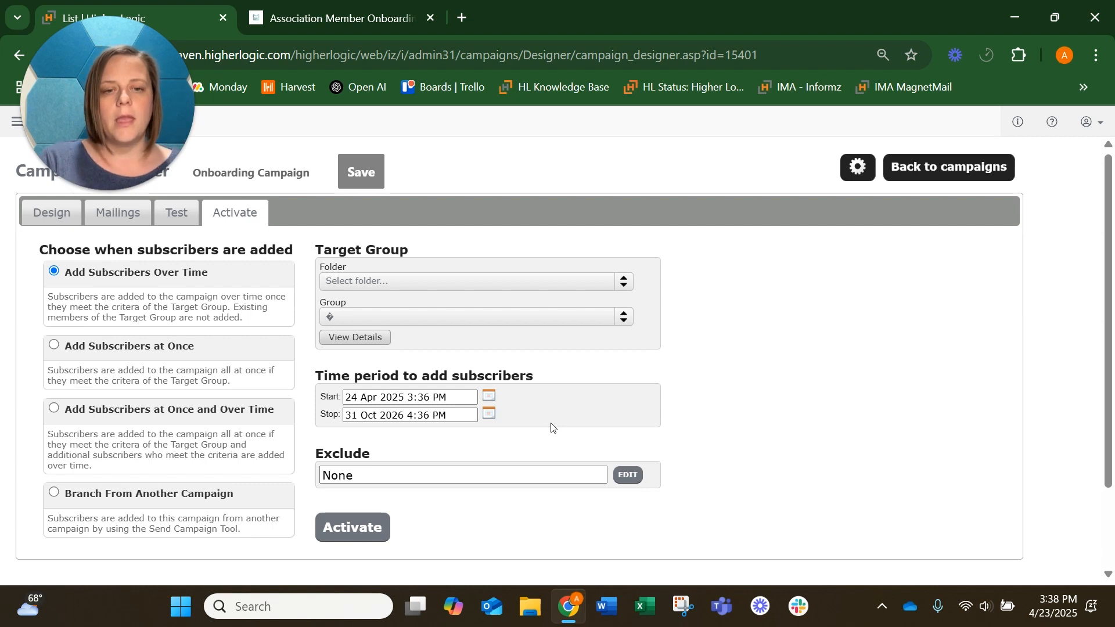
Step: Open the subscriber exclusion settings, tick the target-group exclusion option to review it, and cancel without applying
{"action": "scroll", "coordinate": [552, 428], "scroll_direction": "down", "scroll_amount": 1}
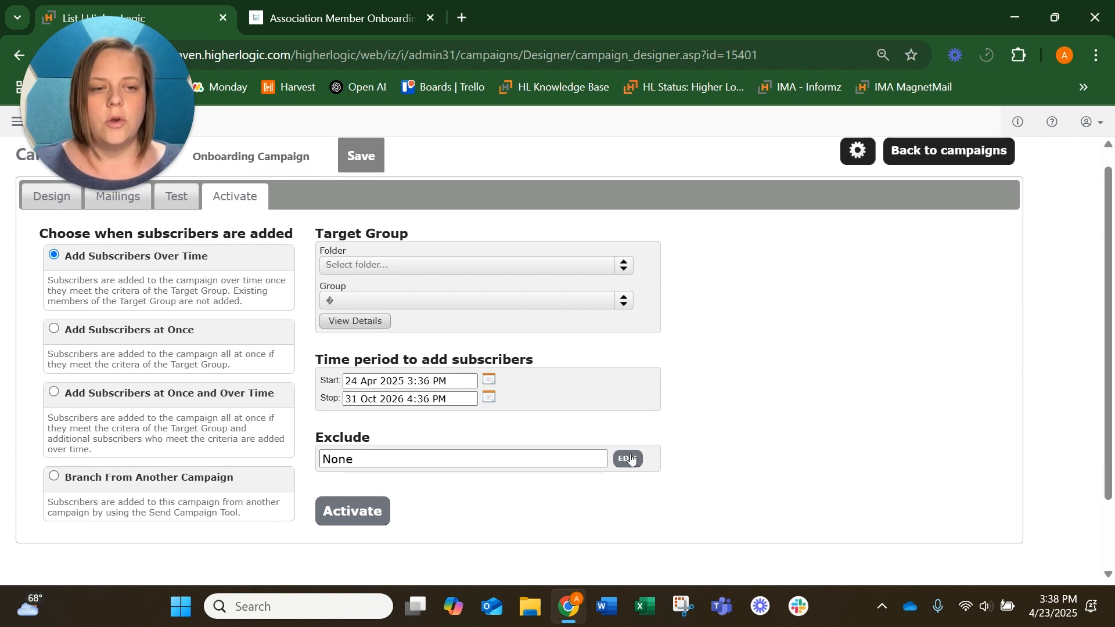
{"action": "left_click", "coordinate": [629, 458]}
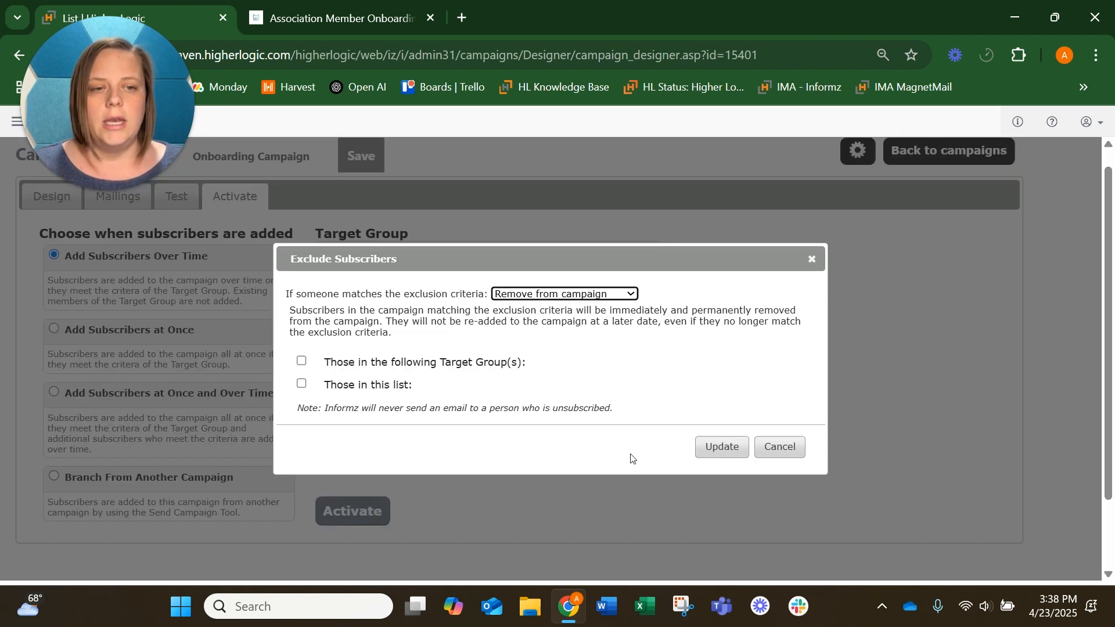
{"action": "left_click", "coordinate": [301, 360]}
{"action": "scroll", "coordinate": [496, 374], "scroll_direction": "down", "scroll_amount": 1}
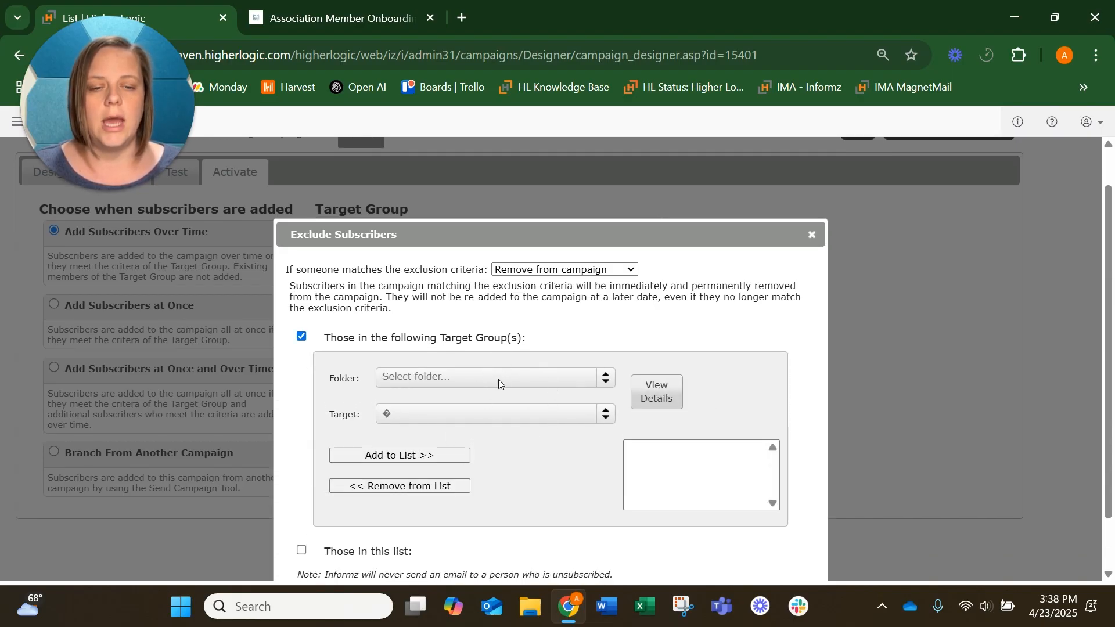
{"action": "scroll", "coordinate": [585, 448], "scroll_direction": "down", "scroll_amount": 2}
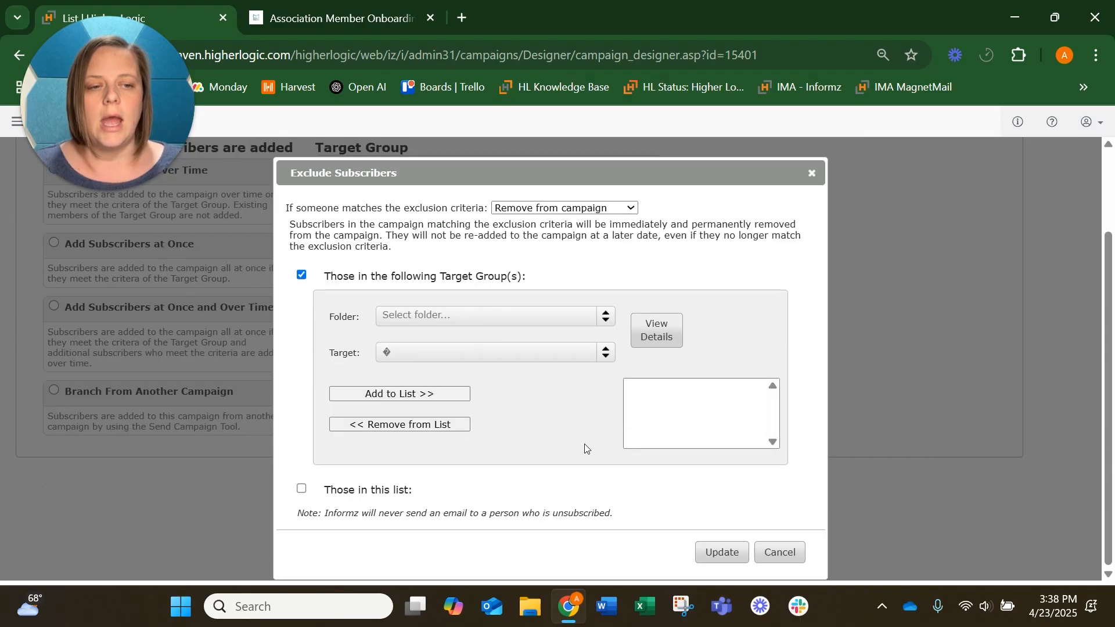
{"action": "left_click", "coordinate": [715, 552]}
{"action": "left_click", "coordinate": [778, 553]}
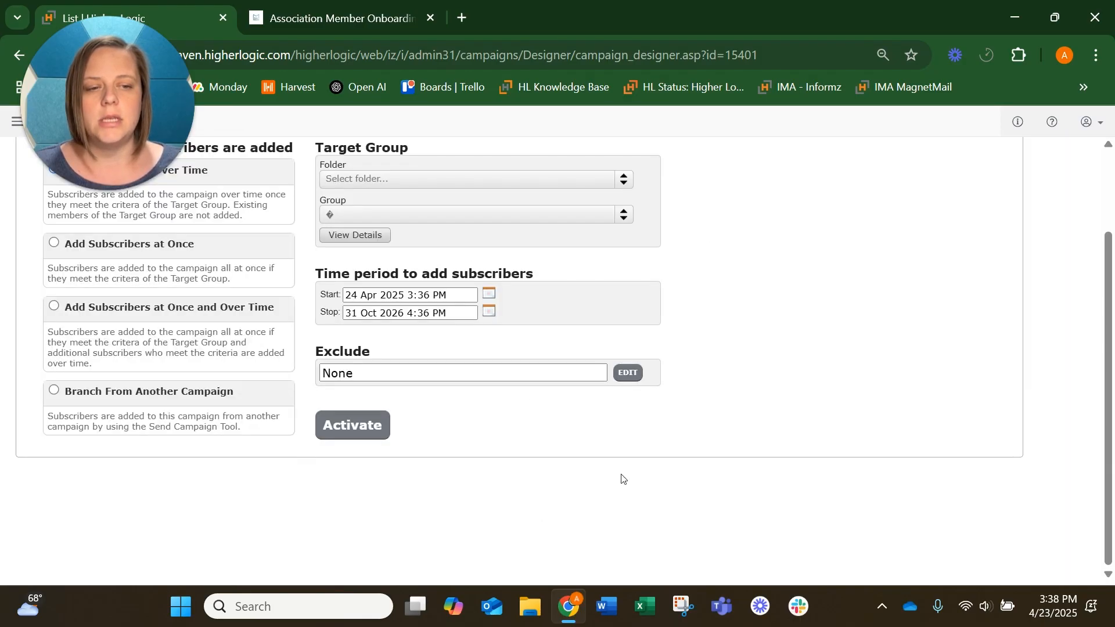
{"action": "scroll", "coordinate": [519, 392], "scroll_direction": "up", "scroll_amount": 2}
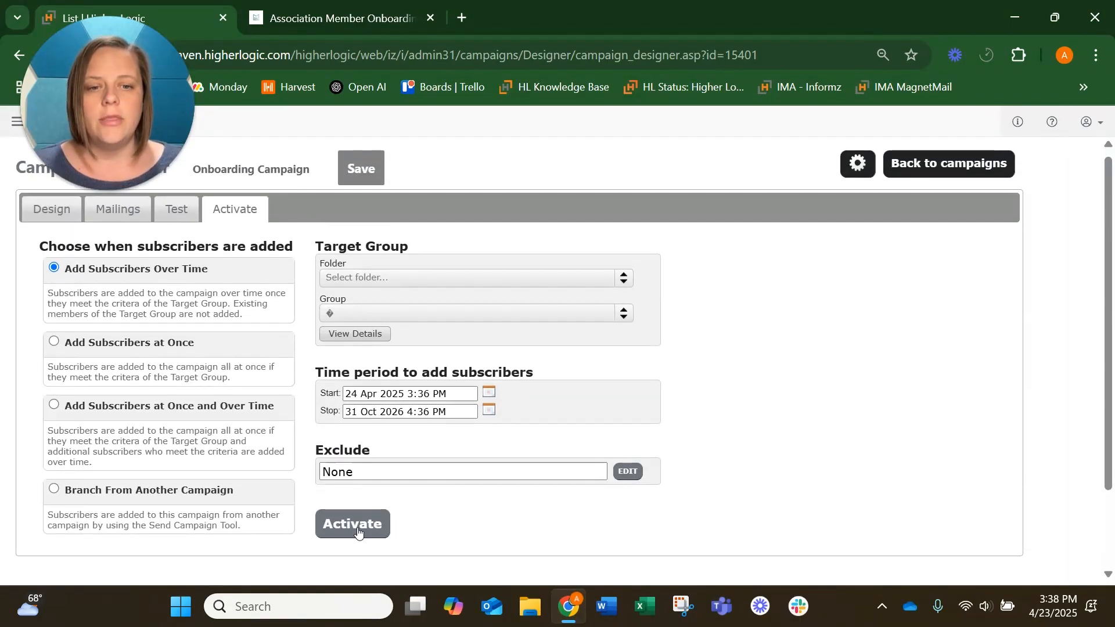